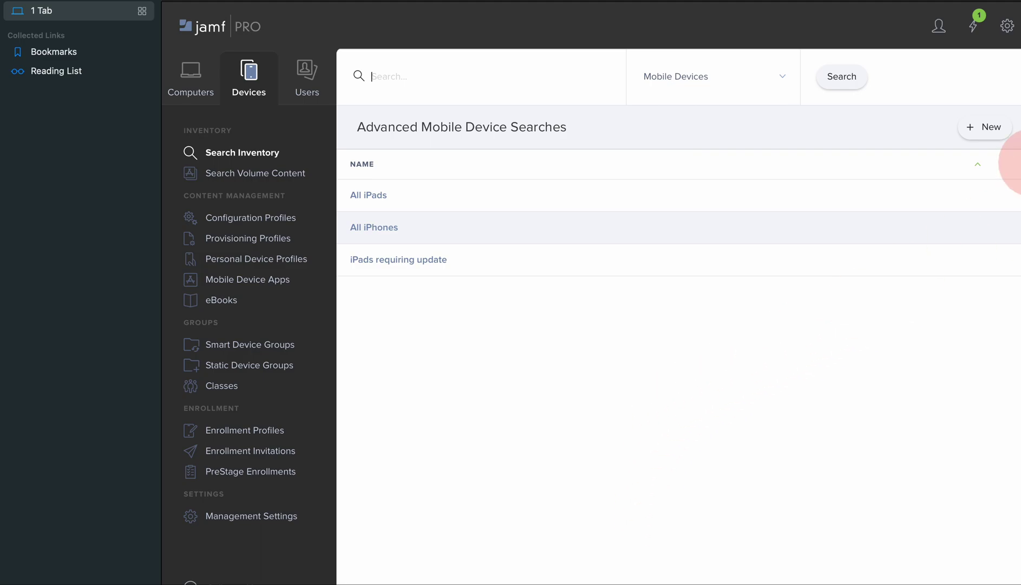
Open the Jamf Pro Settings page from the gear icon
left_click(1007, 27)
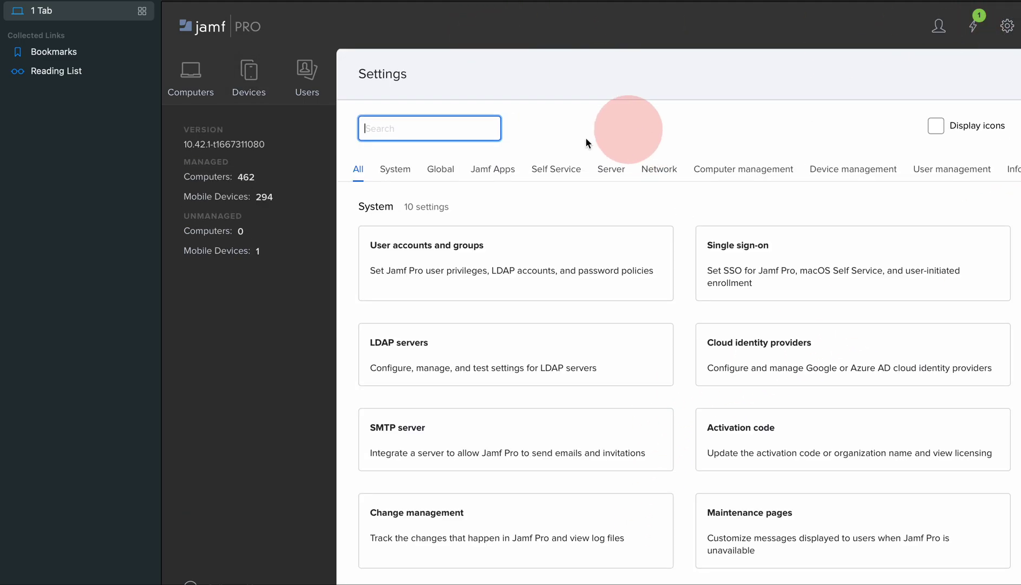
Find Packages via a 'pac' settings search and start a new package with display name 'Zoom'
type("packa")
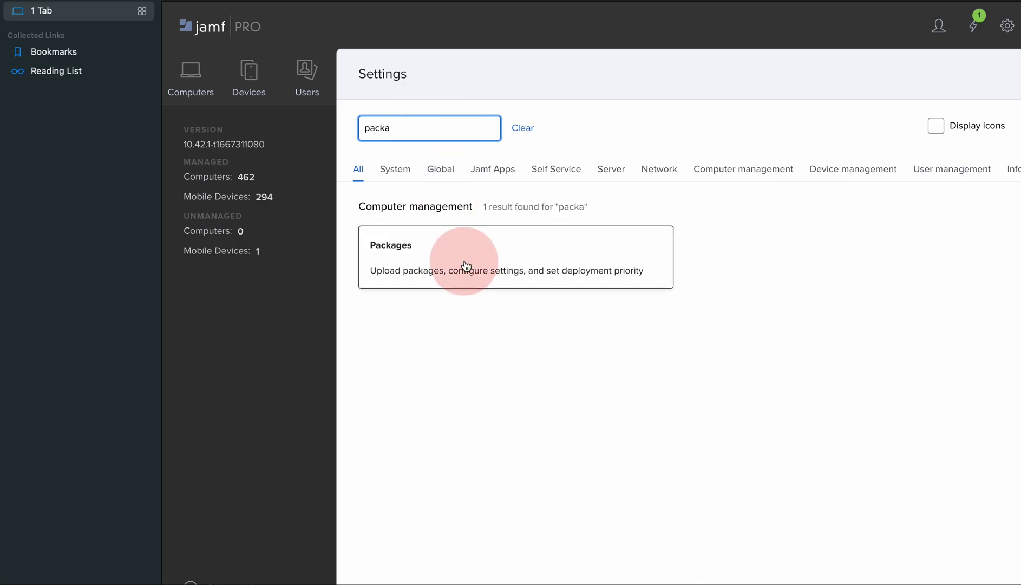
left_click(464, 266)
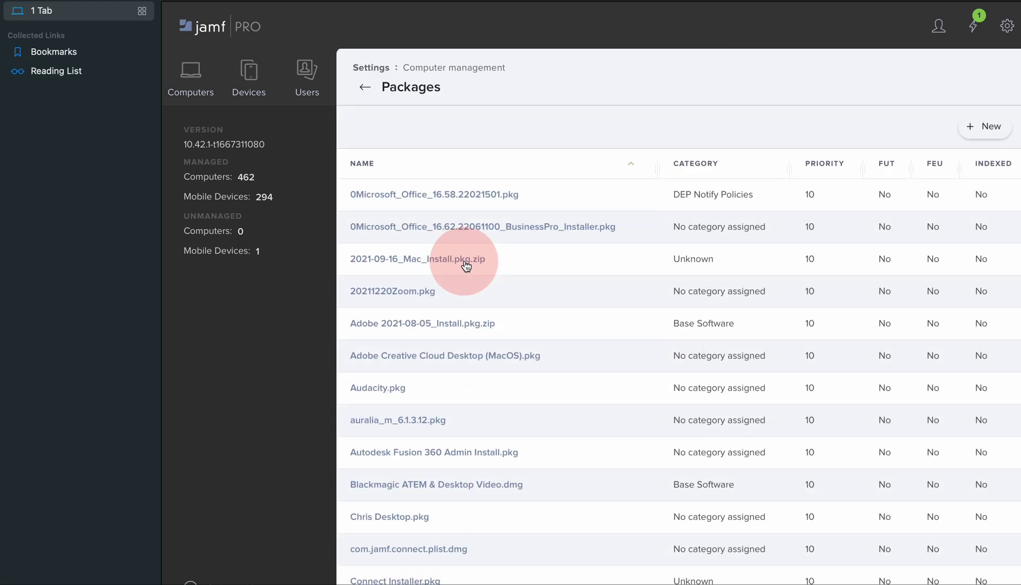
left_click(997, 133)
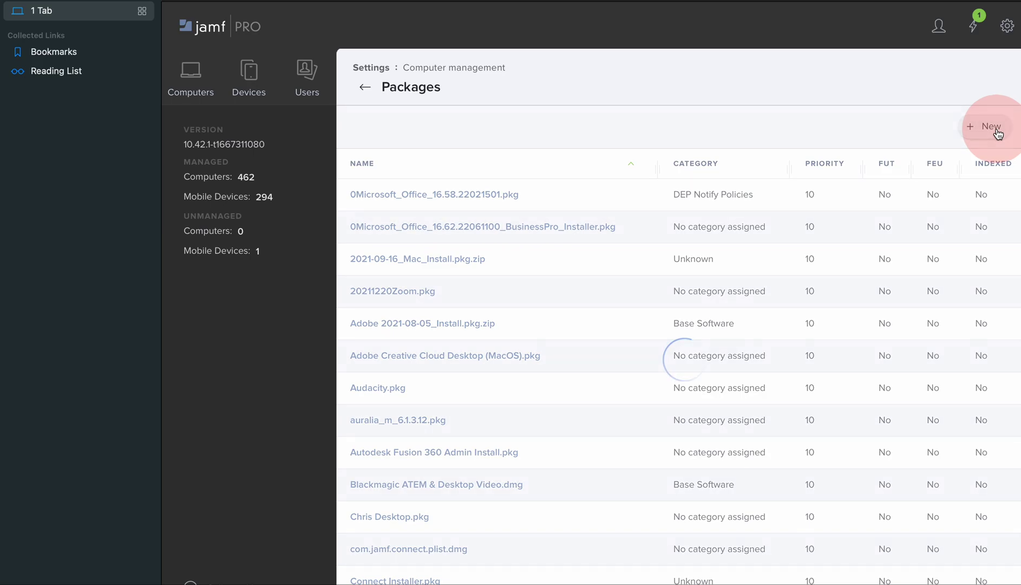
left_click(406, 201)
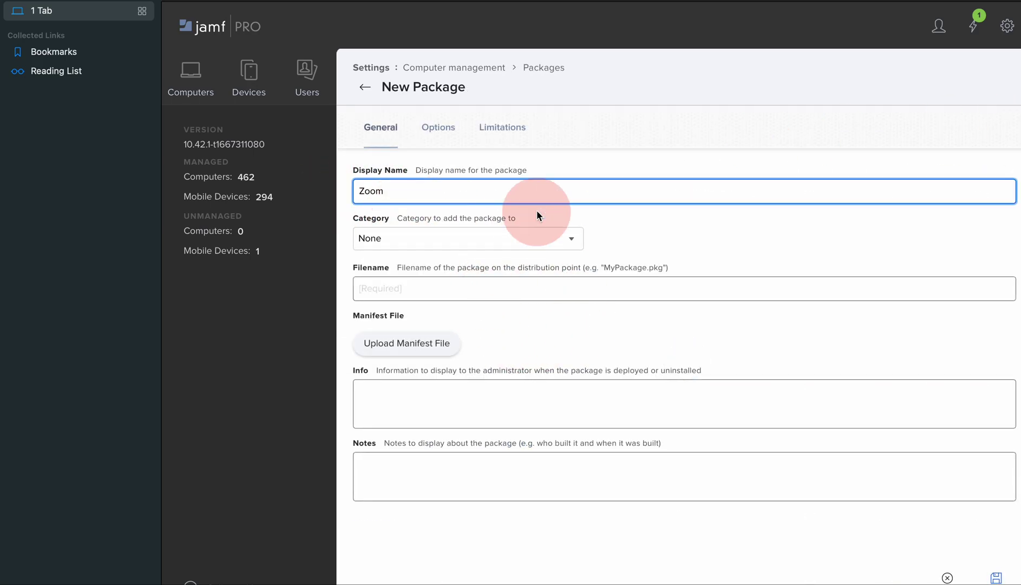
left_click(409, 291)
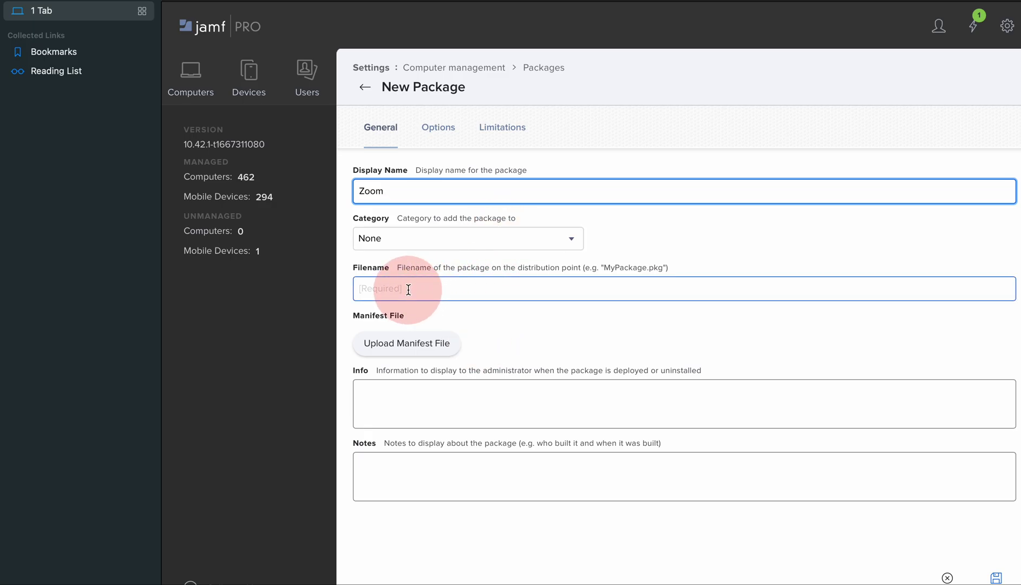
Upload zoomusInstallerFull.pkg from the Desktop as the Zoom package's manifest file
left_click(394, 344)
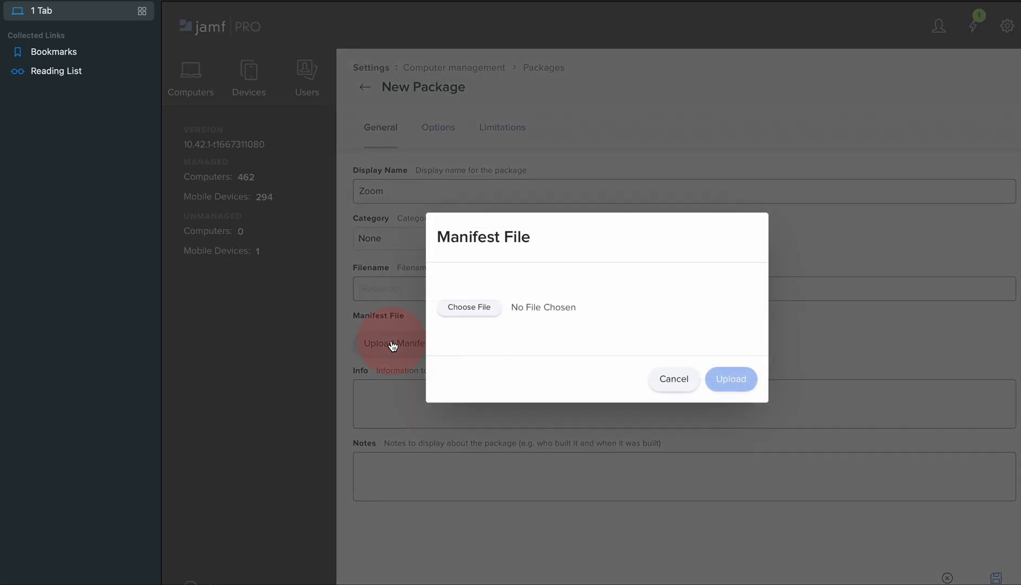
left_click(483, 314)
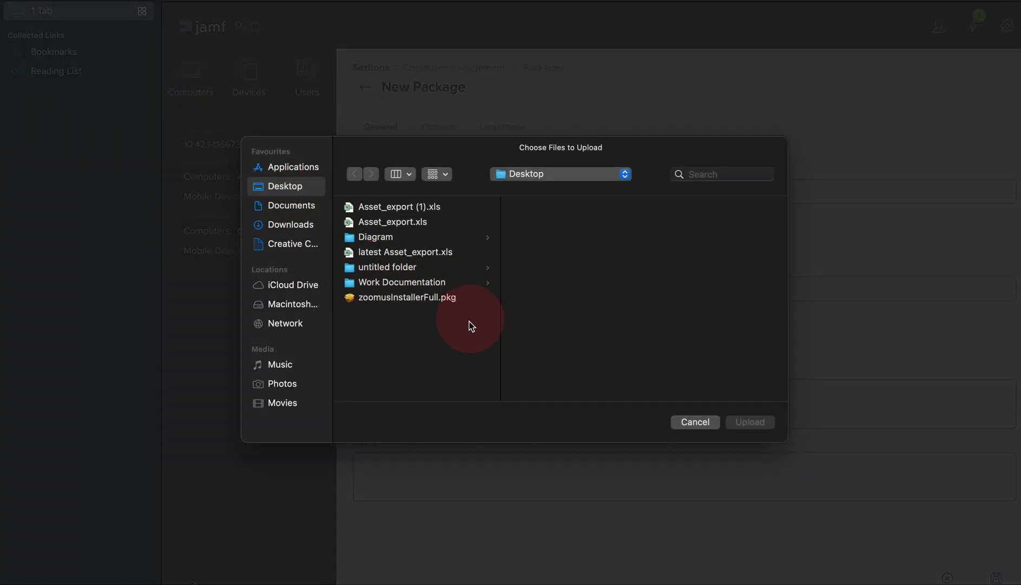
left_click(416, 298)
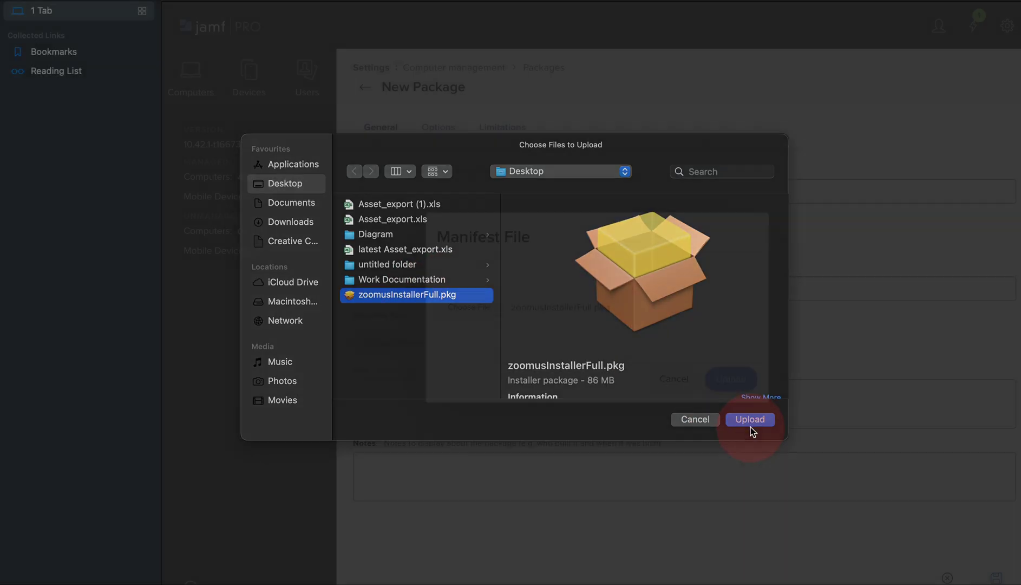
left_click(751, 426)
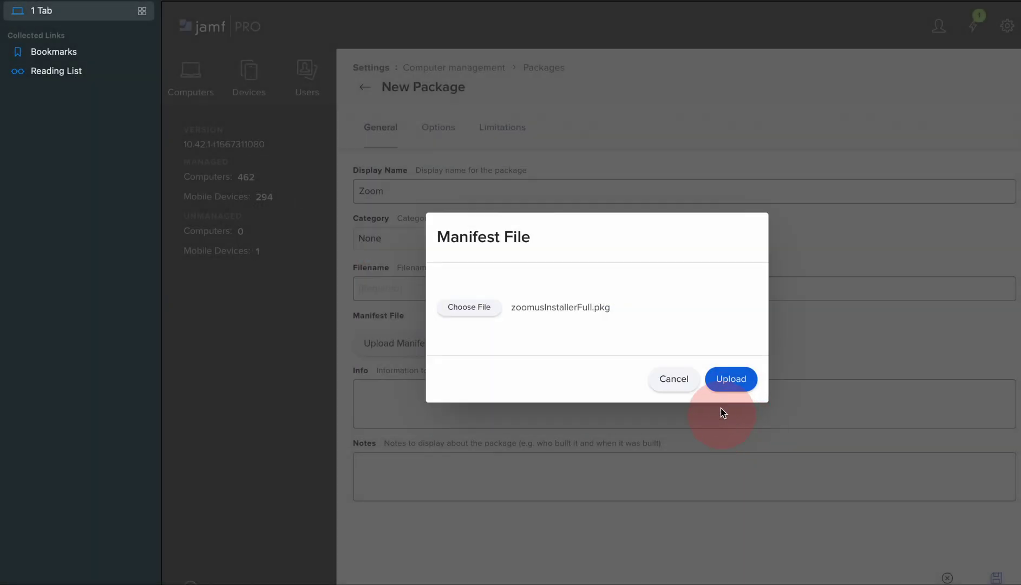
left_click(733, 382)
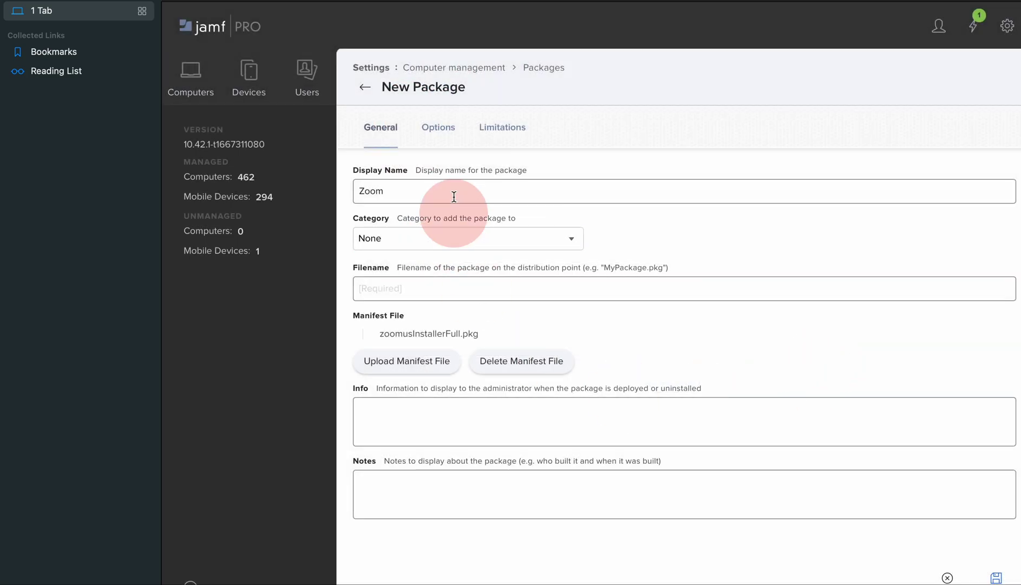
Review the package's Options, Limitations and General tabs, then head back toward the package list
left_click(456, 196)
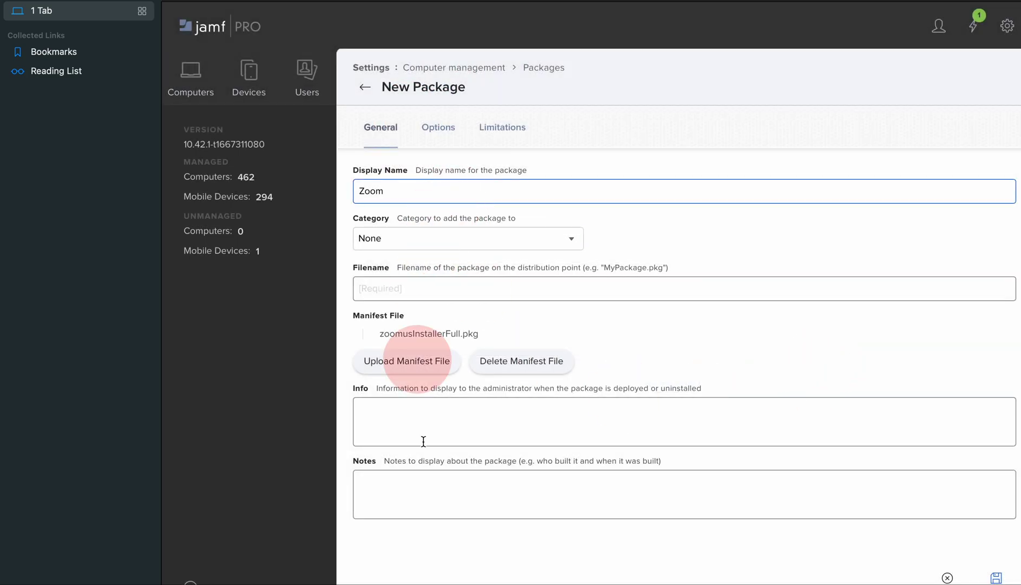
left_click(432, 419)
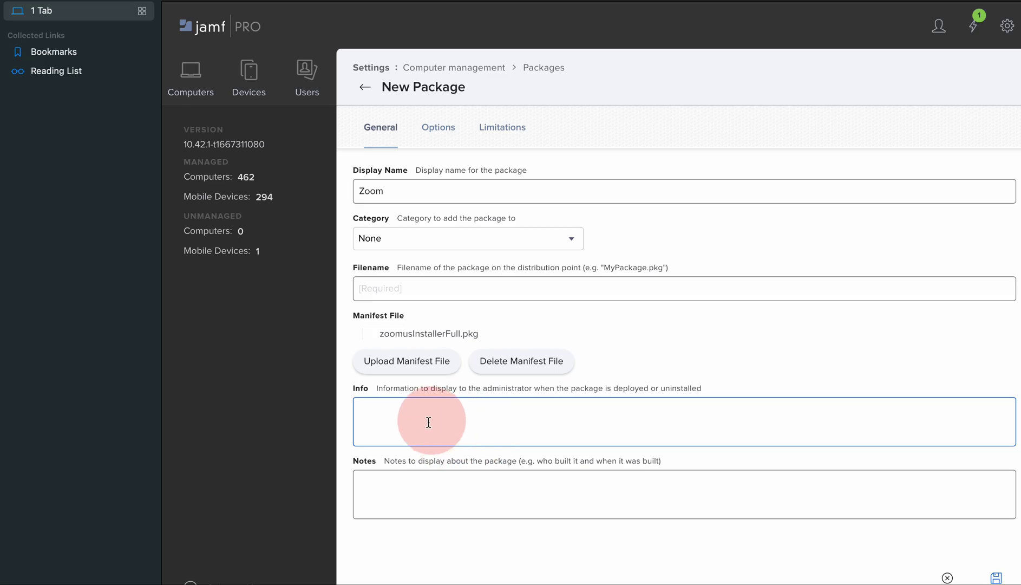
left_click(432, 135)
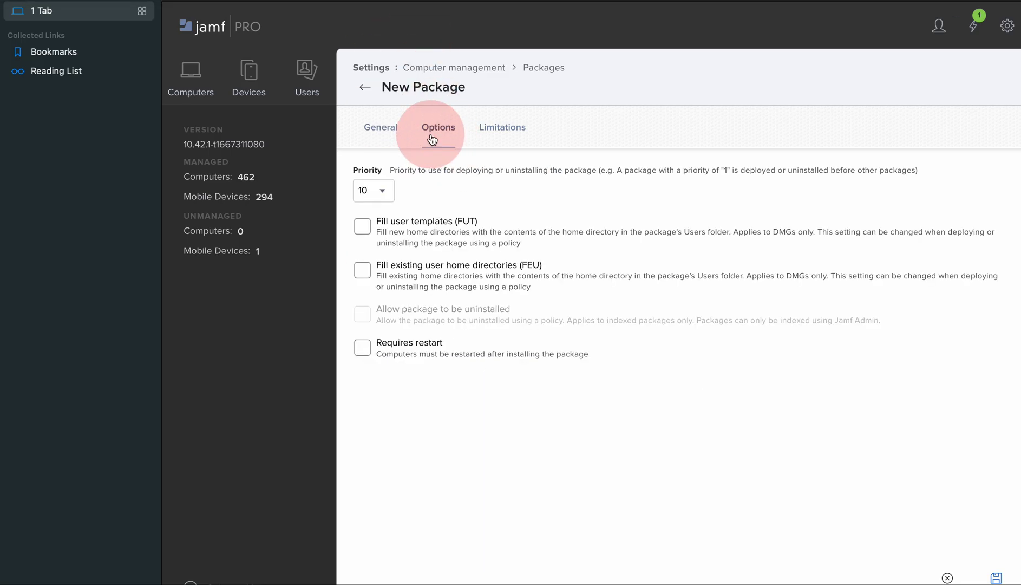
left_click(517, 137)
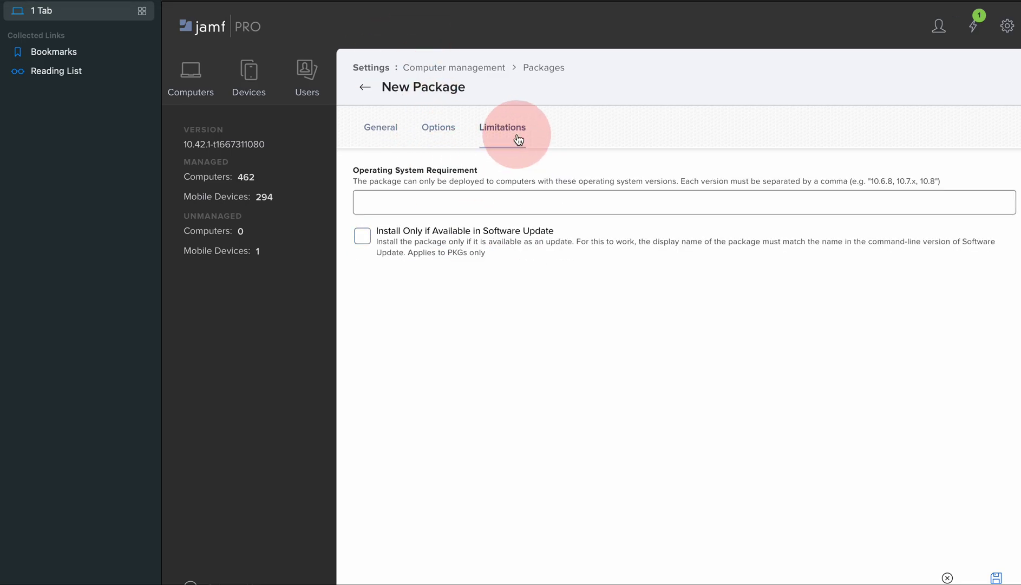
left_click(450, 133)
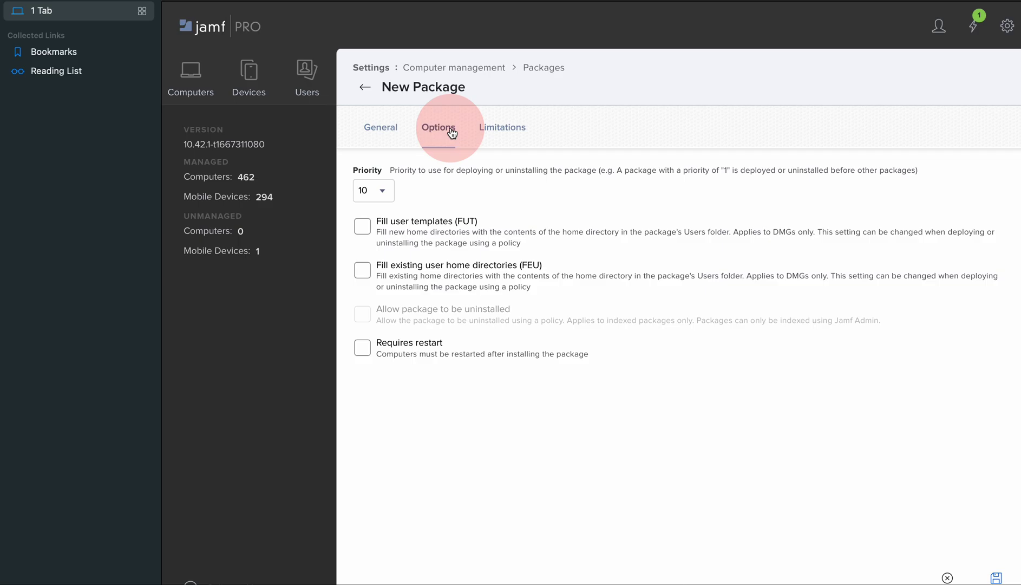
left_click(386, 133)
left_click(365, 88)
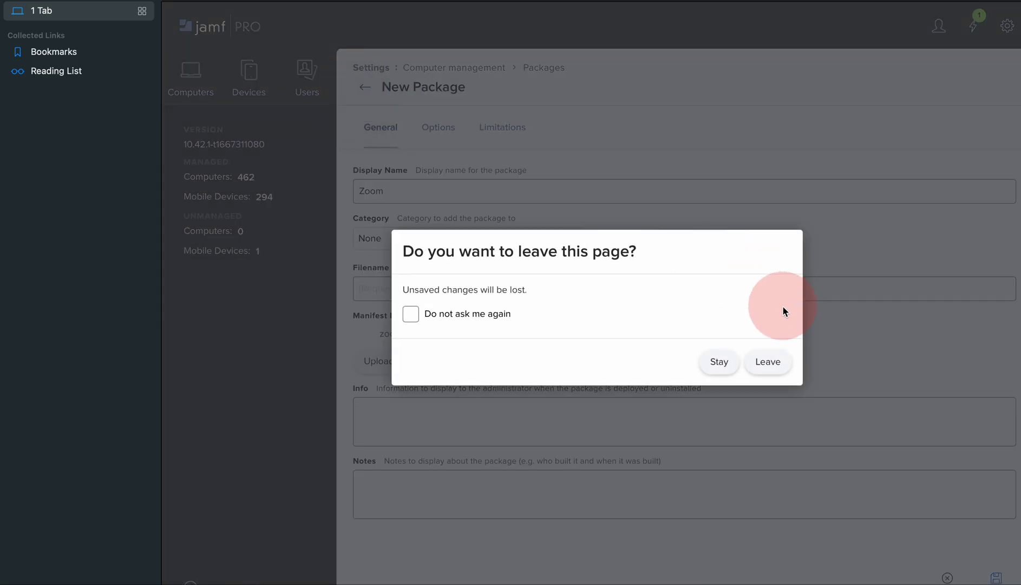
Discard the unsaved Zoom package and open the computer Policies list
left_click(767, 361)
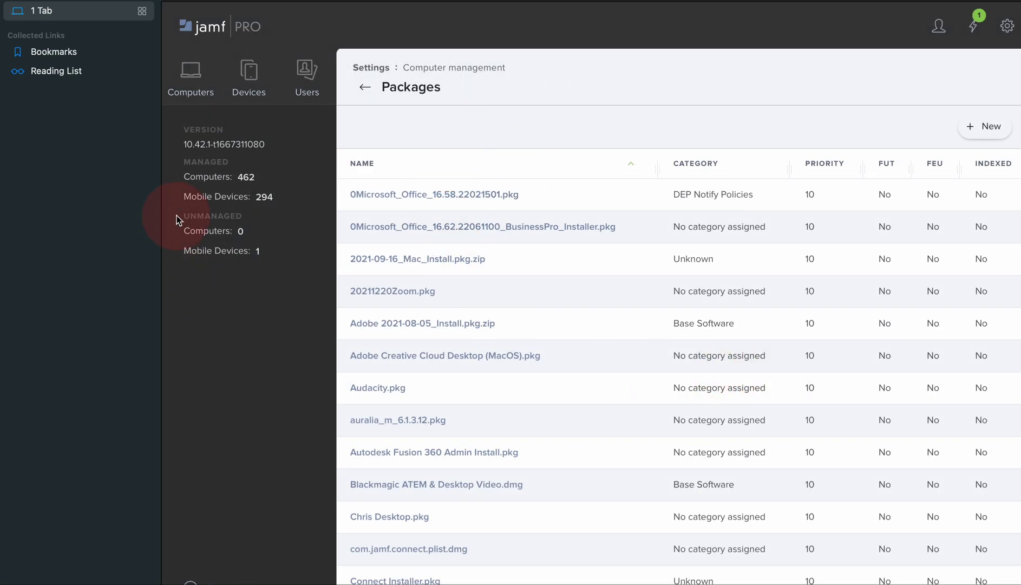
left_click(207, 61)
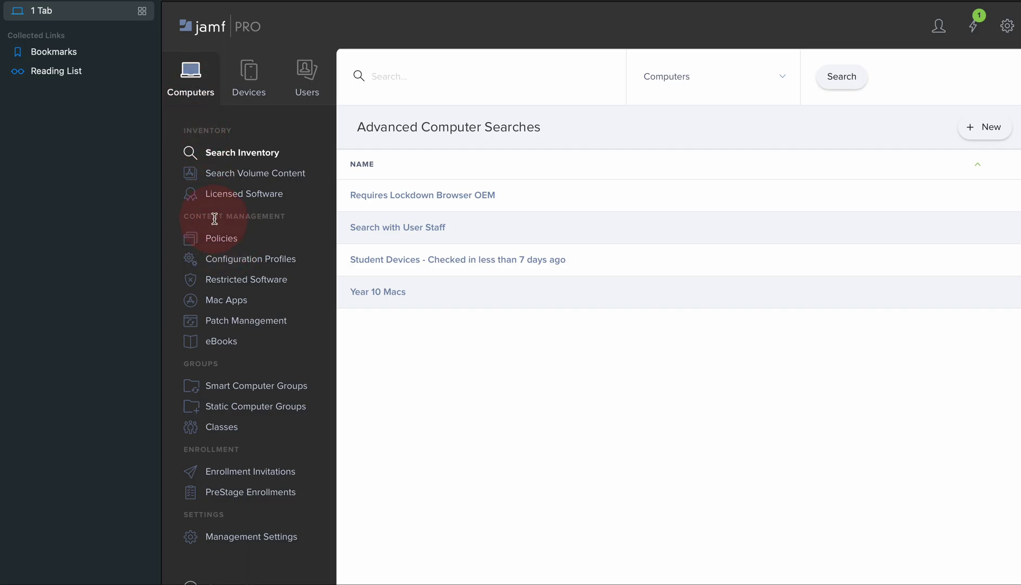
left_click(214, 240)
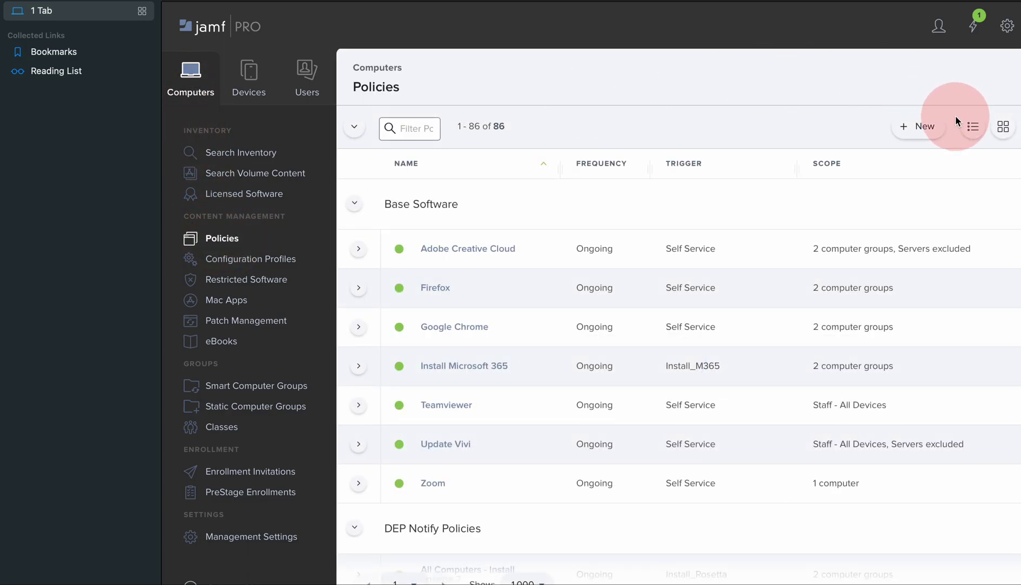
Start a new computer policy with display name 'Zoom' and review its General options
left_click(920, 130)
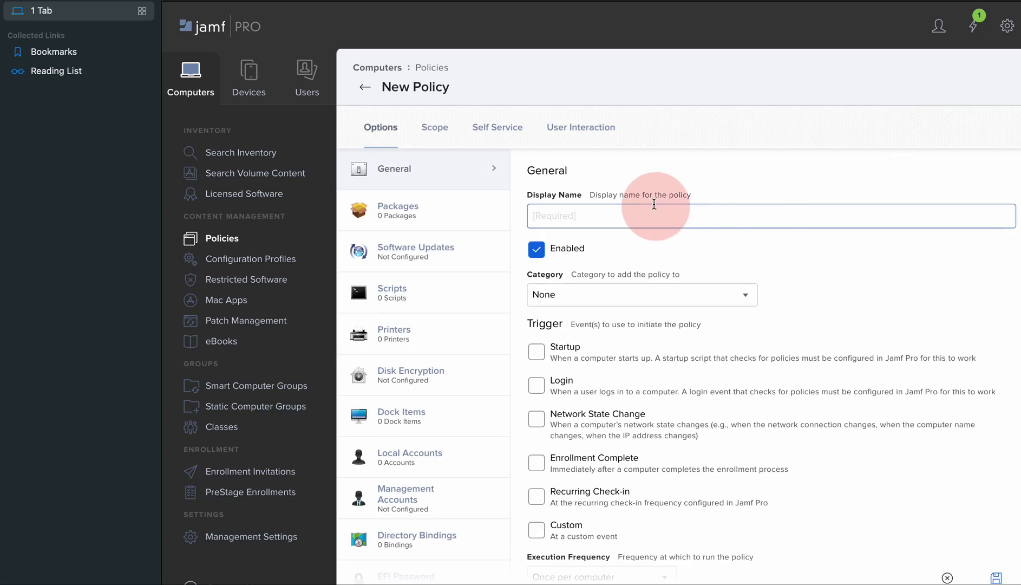
left_click(581, 219)
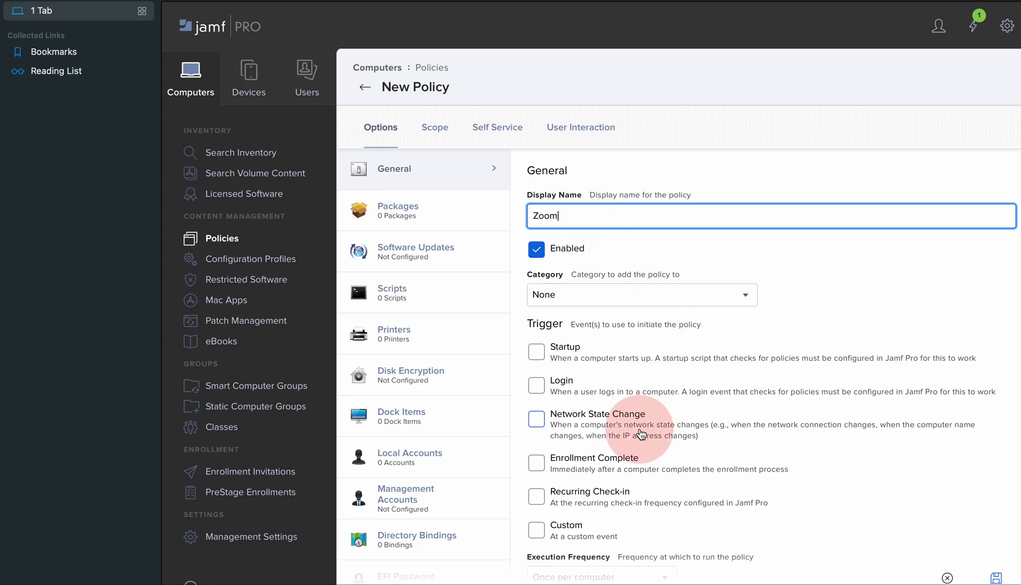
scroll(643, 433, "down", 2)
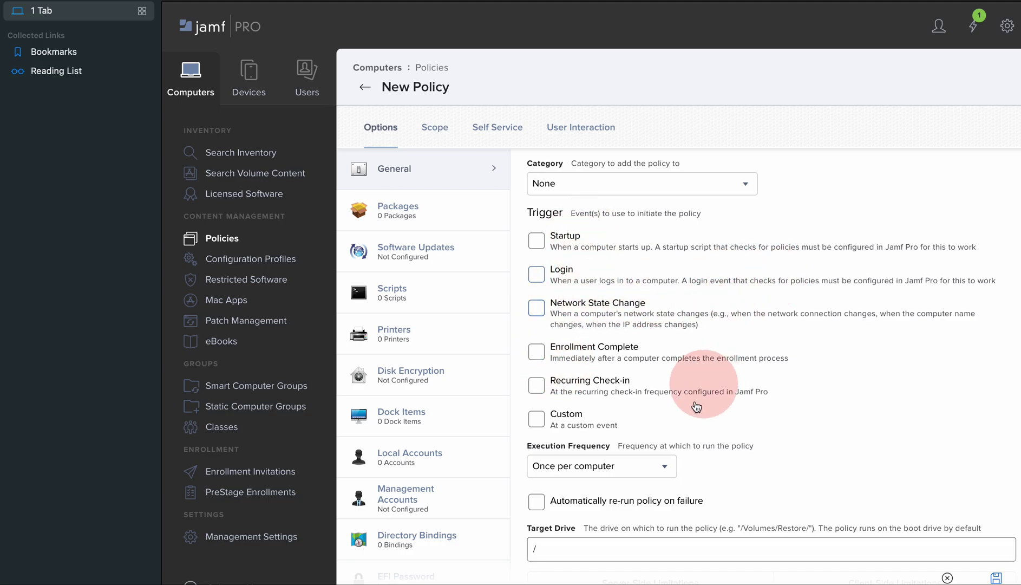
scroll(646, 482, "down", 4)
scroll(646, 482, "up", 6)
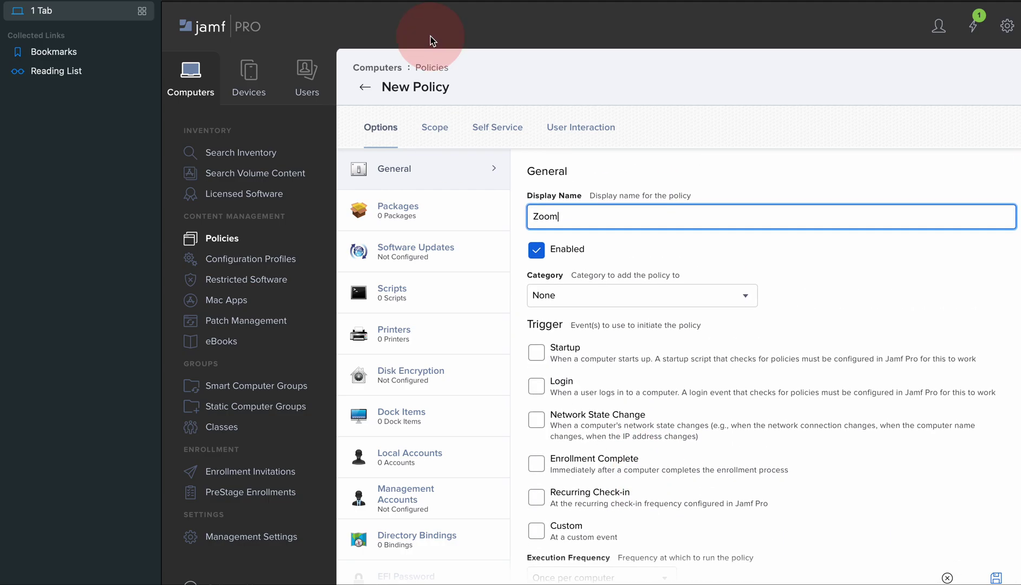
left_click(397, 204)
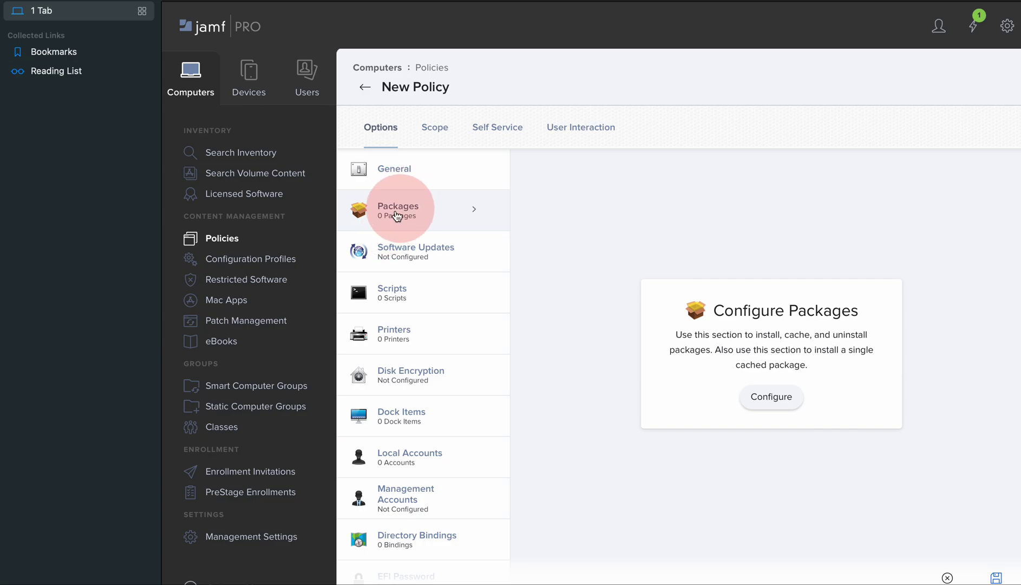
Add Zoom.pkg to the Zoom policy with the Install action
left_click(776, 405)
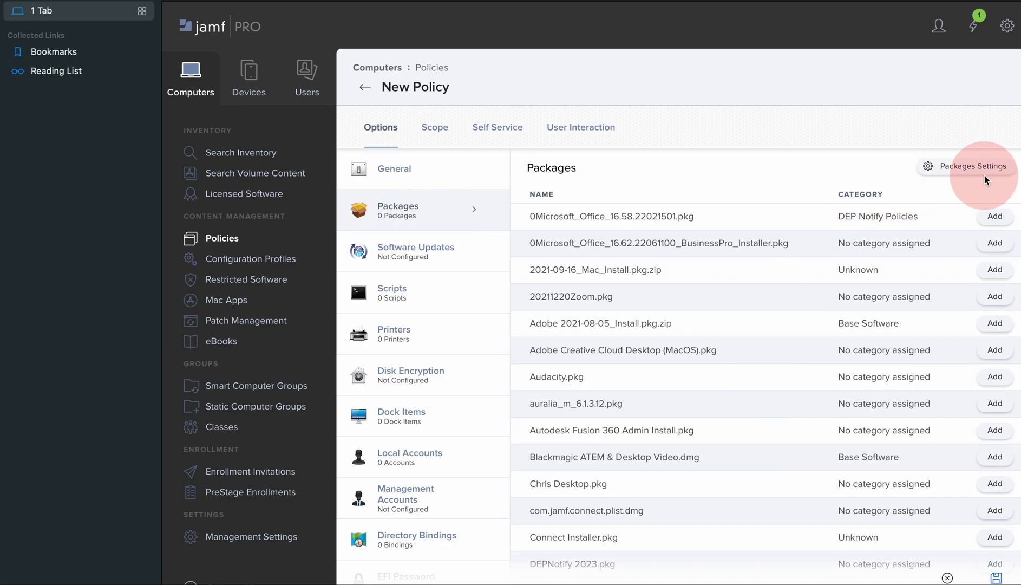
scroll(661, 484, "down", 10)
scroll(663, 484, "down", 10)
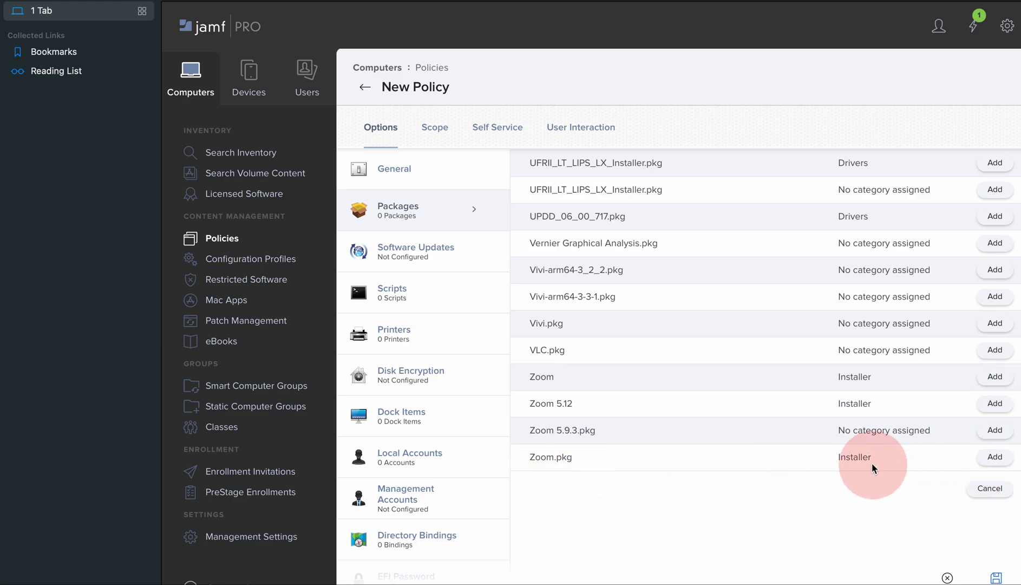
mouse_move(839, 457)
left_mouse_down()
mouse_move(812, 456)
mouse_move(856, 458)
mouse_move(837, 458)
left_mouse_up()
left_click(832, 455)
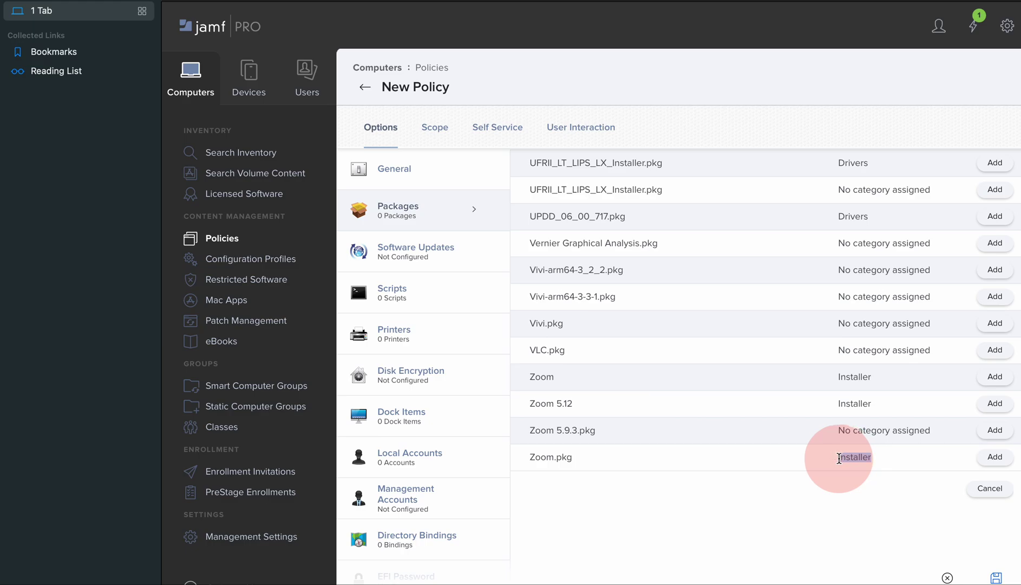
left_click(1001, 460)
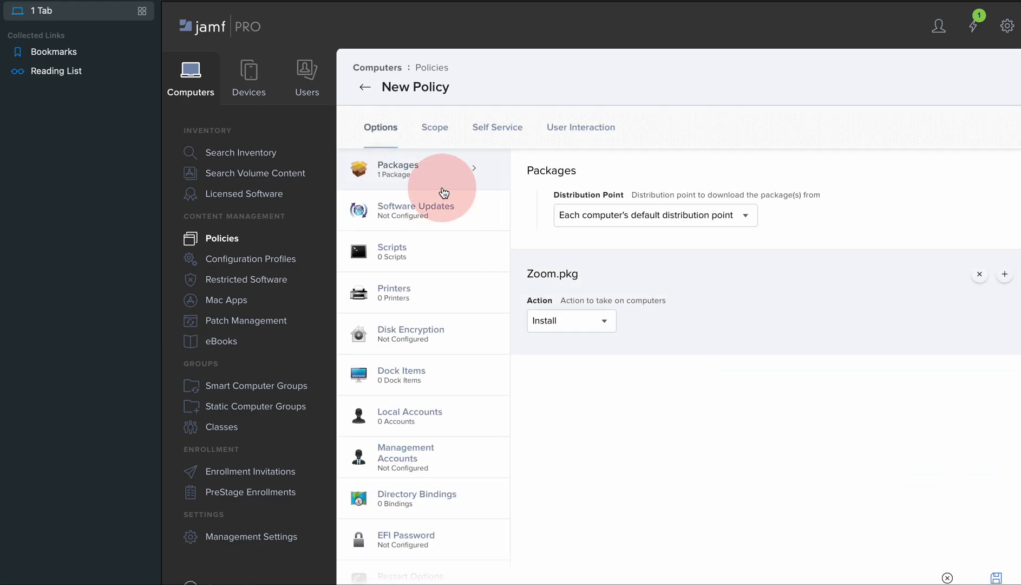
scroll(461, 204, "up", 1)
left_click(433, 170)
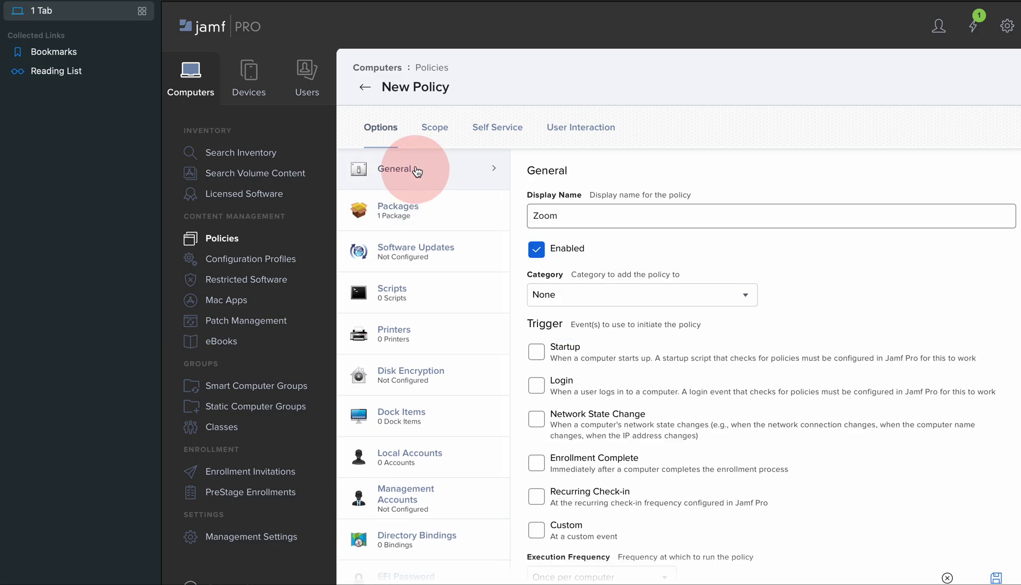
Set the Zoom policy's category to Installer
left_click(668, 295)
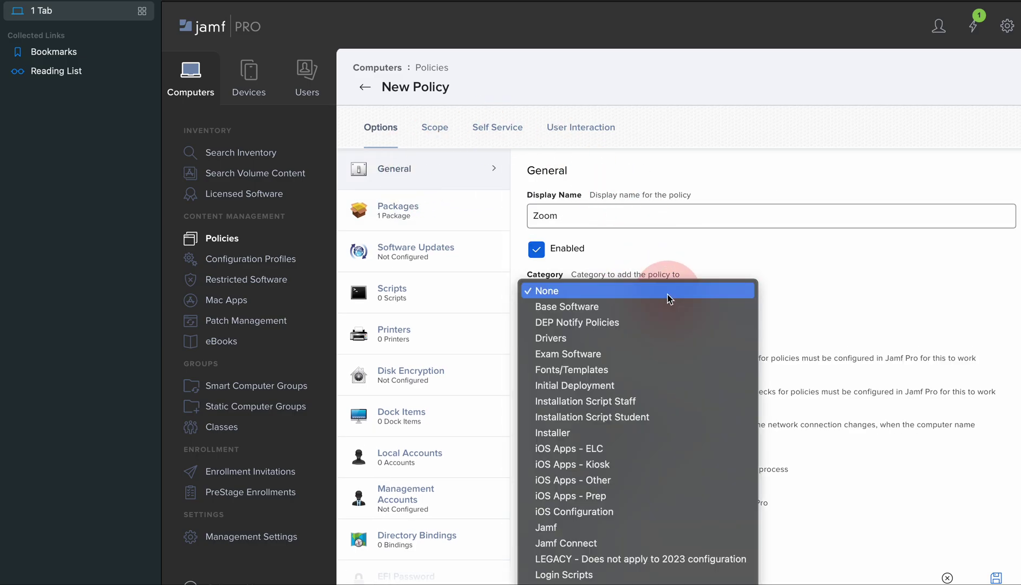
left_click(583, 433)
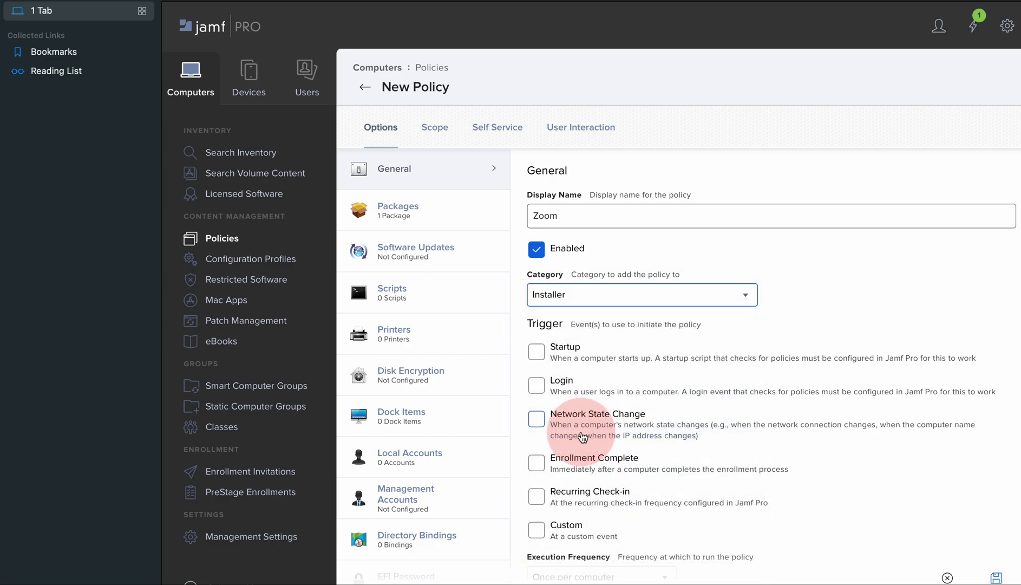
scroll(713, 331, "down", 2)
scroll(706, 341, "up", 2)
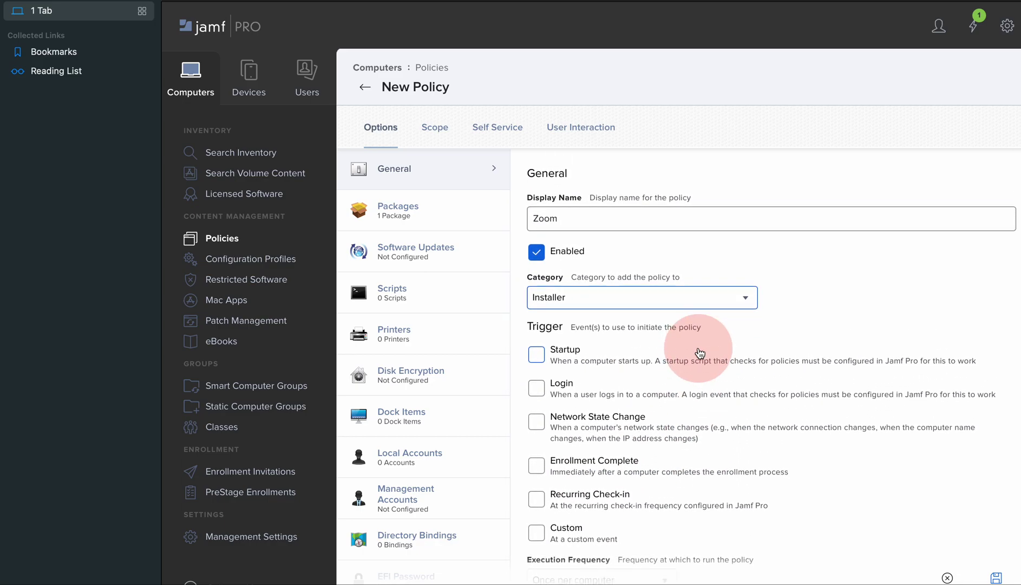
left_click(441, 136)
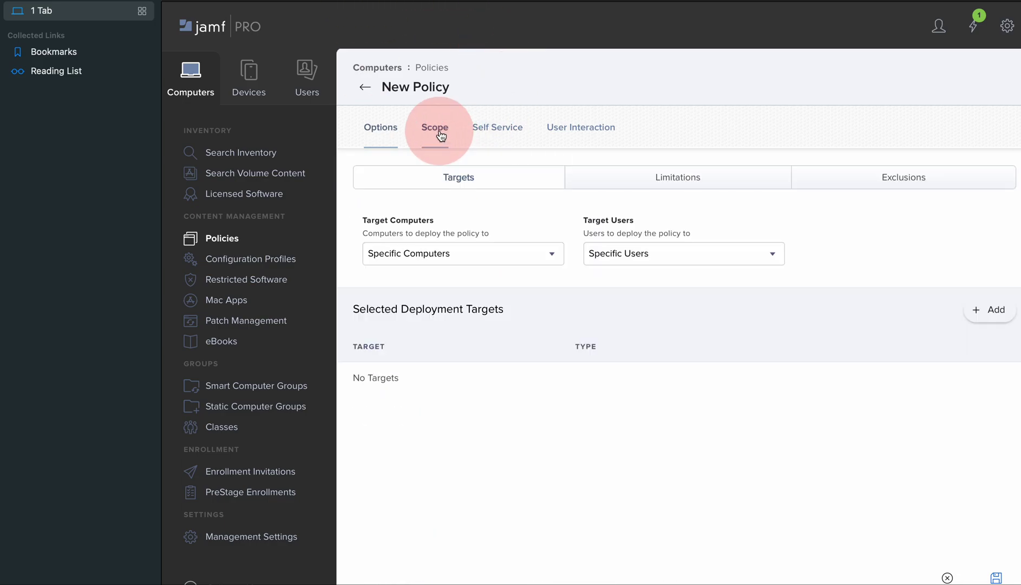
Check the Self Service tab, then keep Specific Computers as the scope's Target Computers
left_click(506, 144)
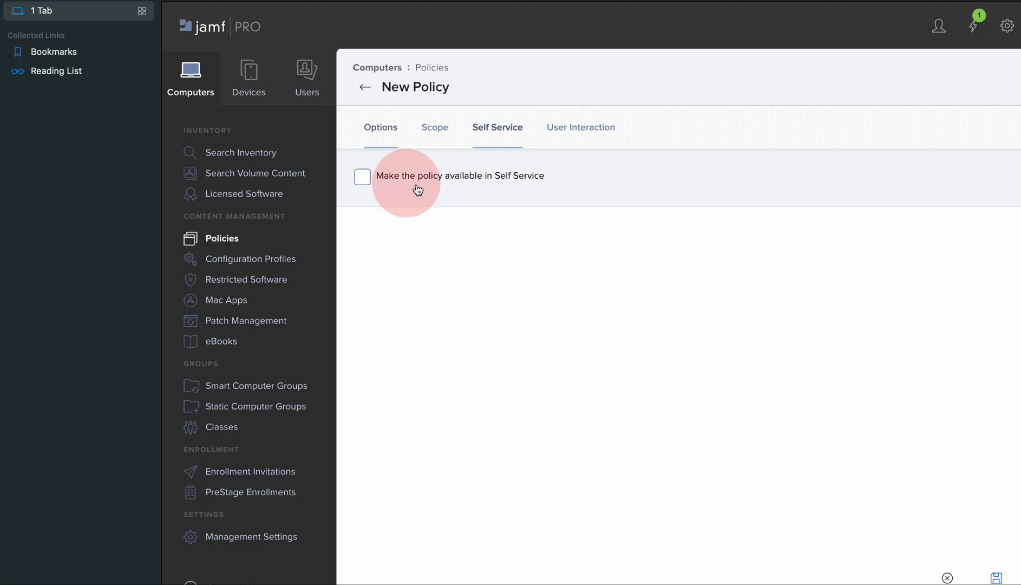
left_click(433, 129)
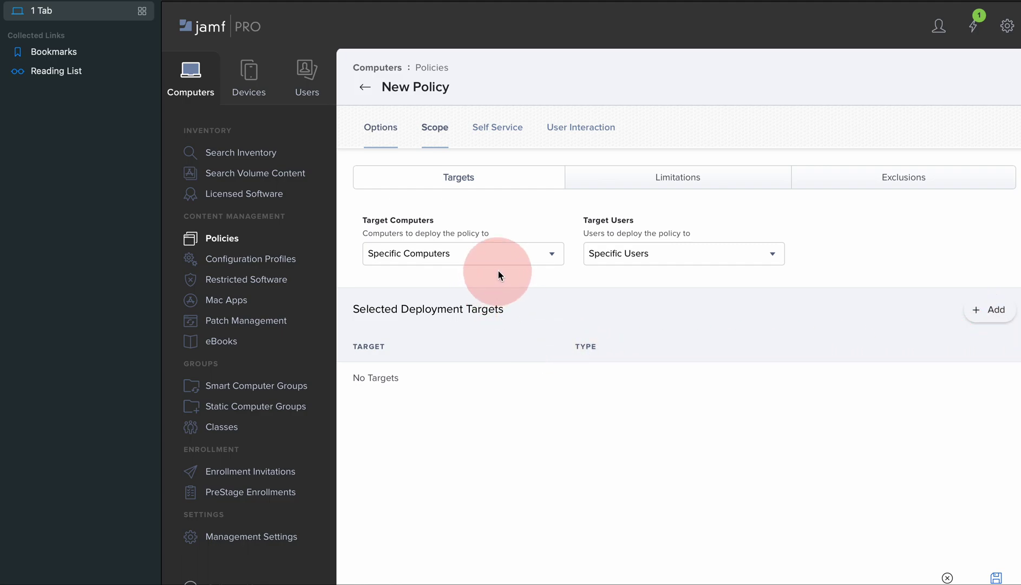
left_click(497, 254)
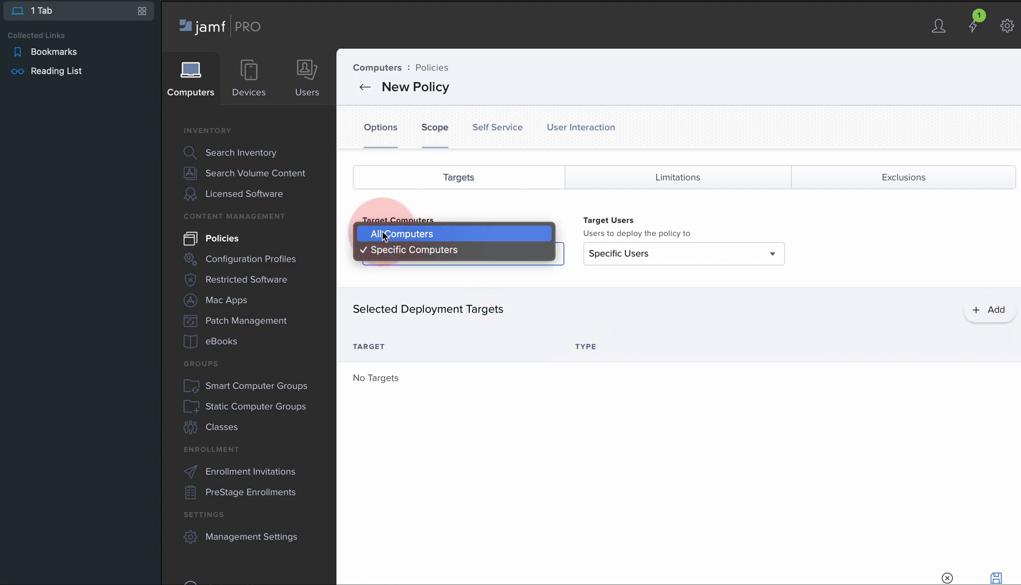
left_click(795, 483)
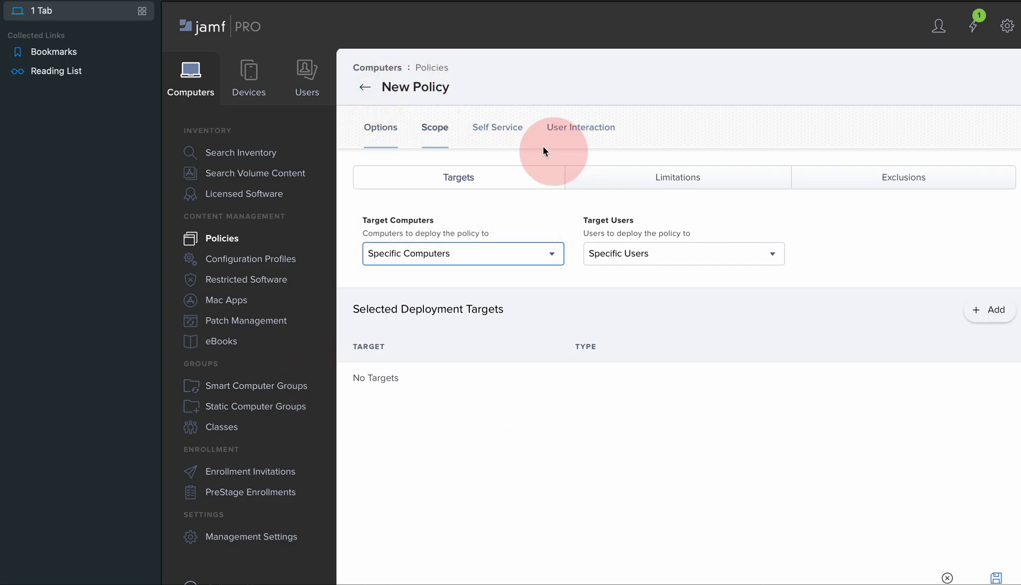
left_click(364, 89)
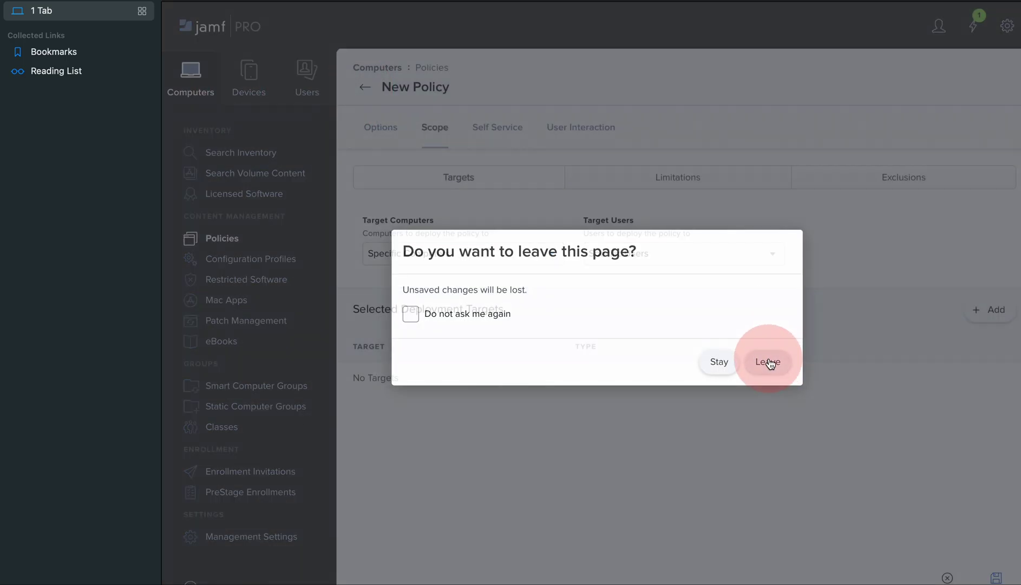
Leave the unsaved policy page and open Devices > Mobile Device Apps
left_click(769, 362)
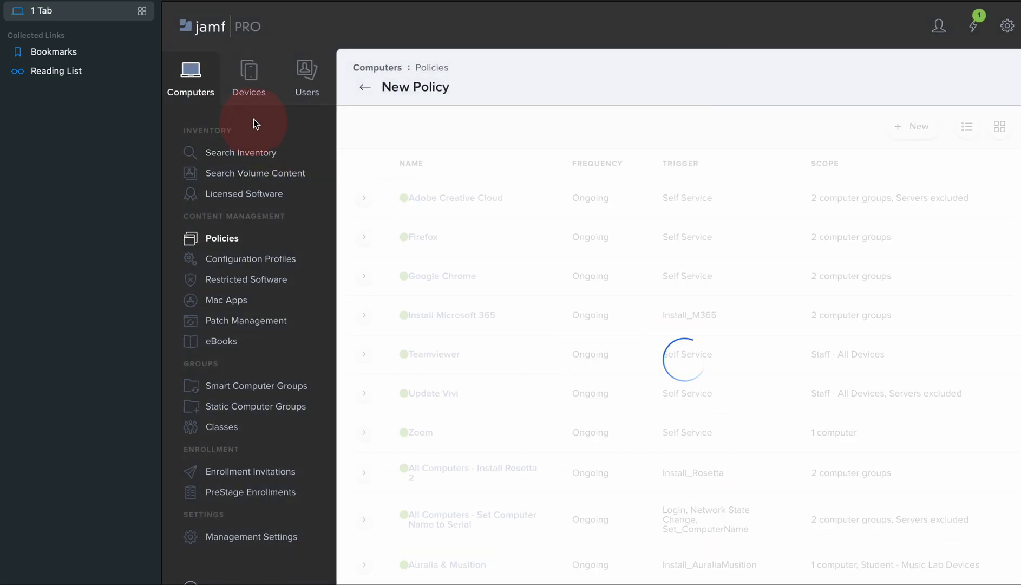
left_click(248, 76)
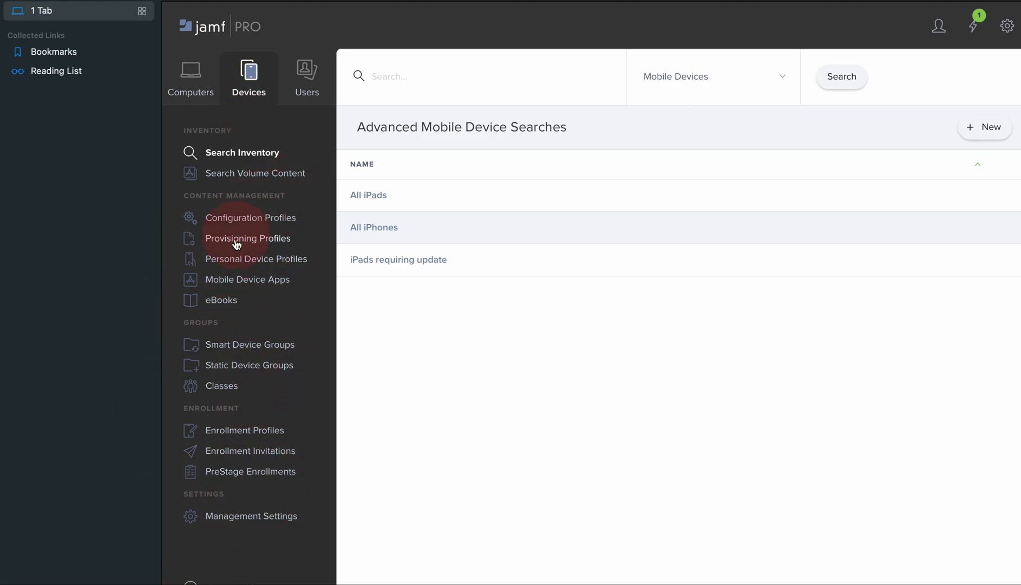
left_click(256, 282)
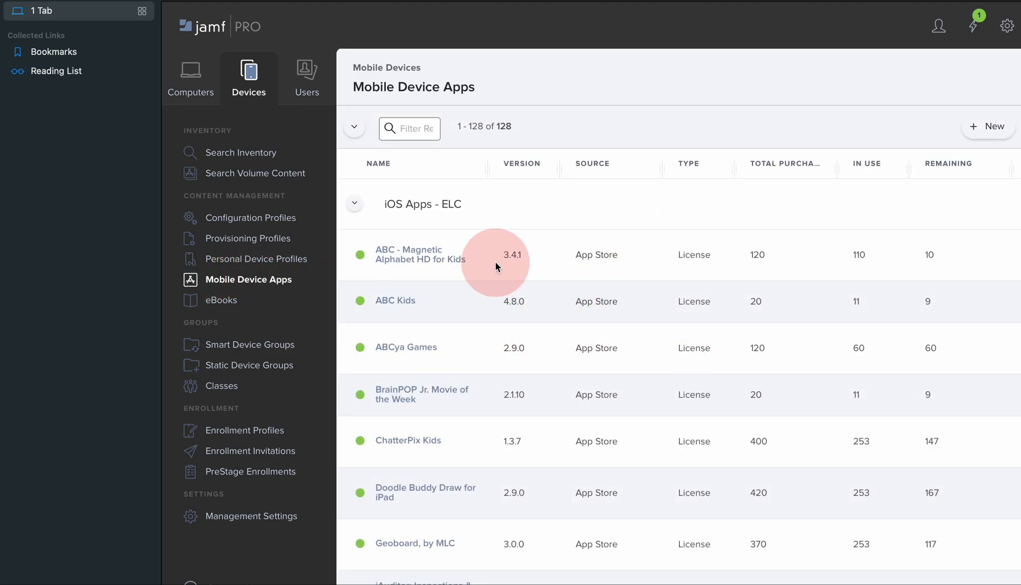
Start a new App Store mobile device app and search for zoom in the Australian App Store
left_click(993, 134)
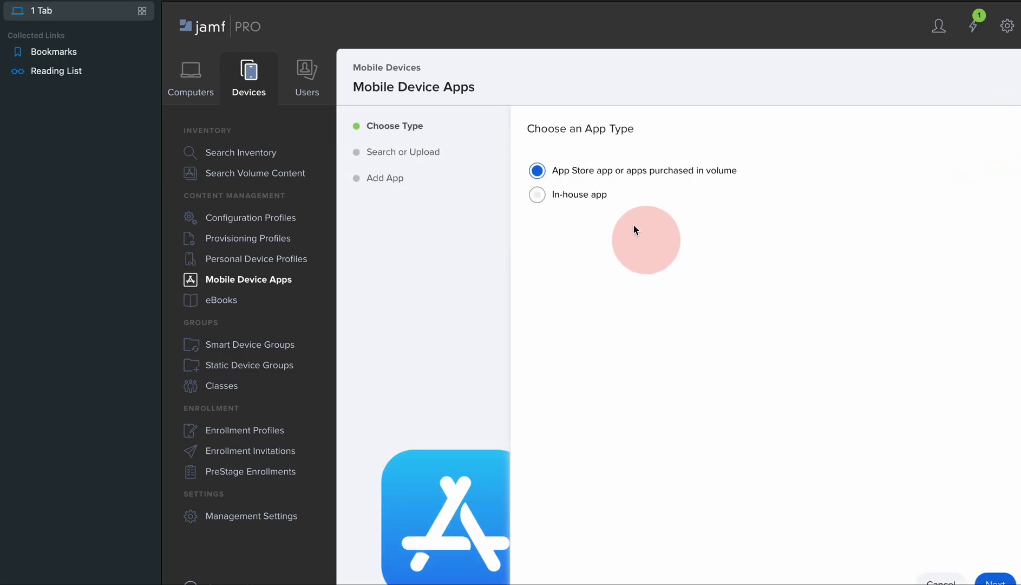
left_click(996, 579)
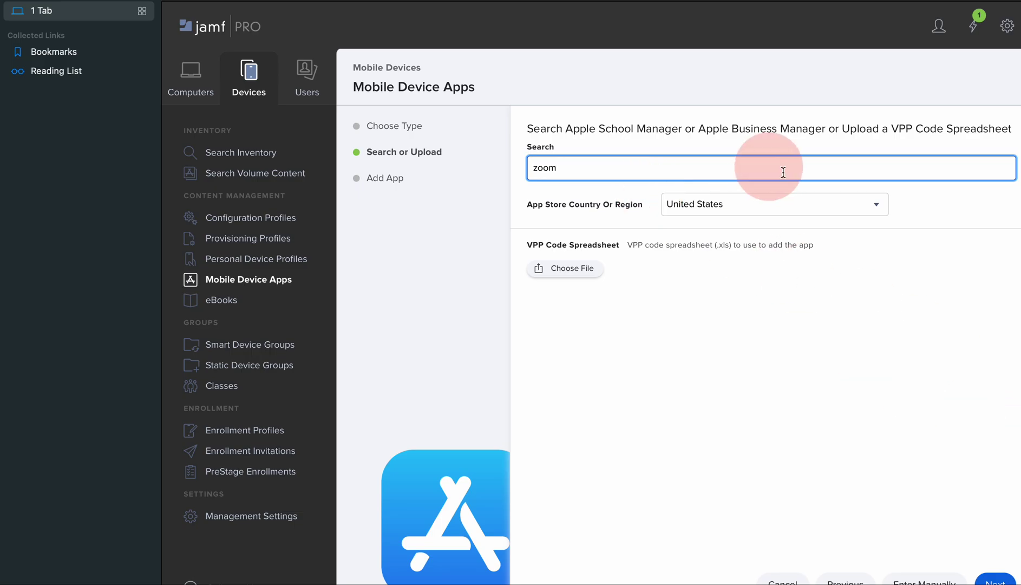
left_click(795, 205)
type("au")
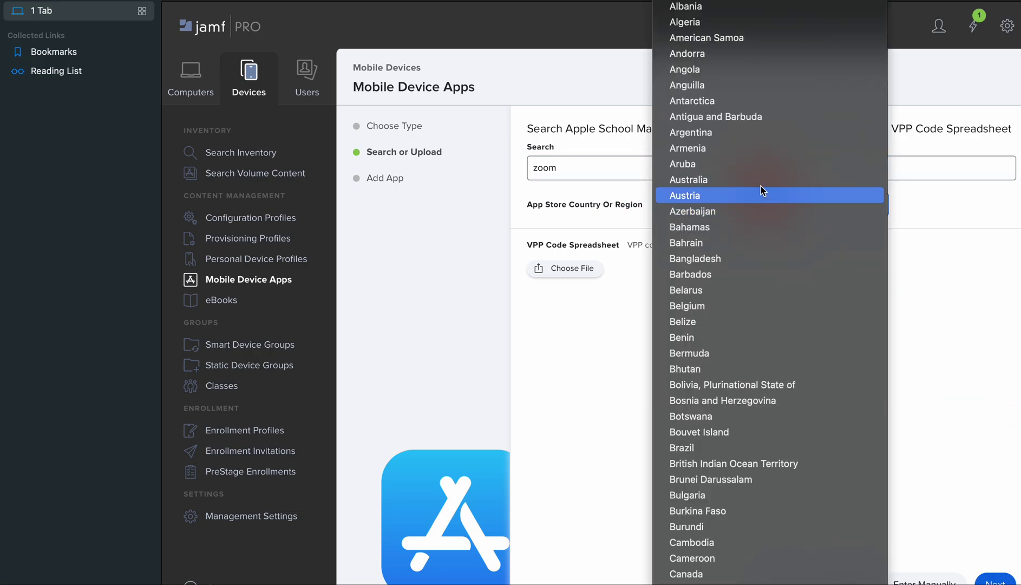
left_click(758, 180)
left_click(994, 581)
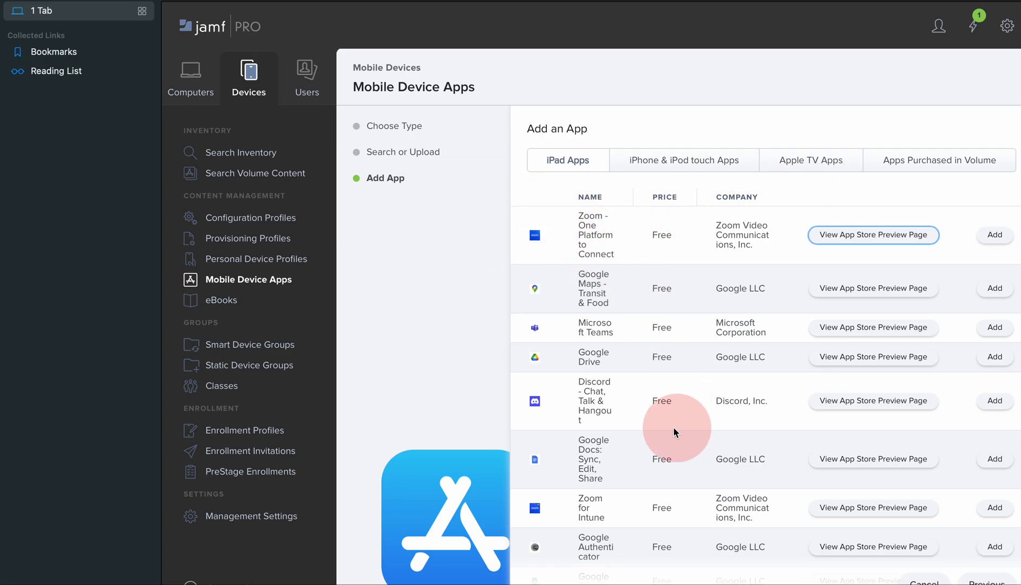
Add the Zoom - One Platform to Connect app from the search results
scroll(604, 472, "down", 3)
scroll(605, 470, "up", 3)
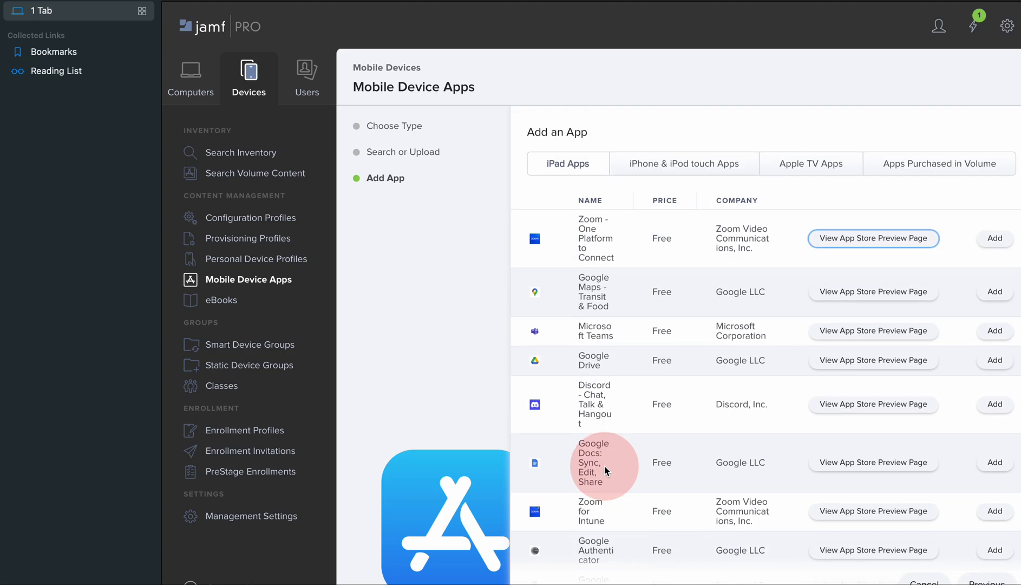
left_click(1003, 240)
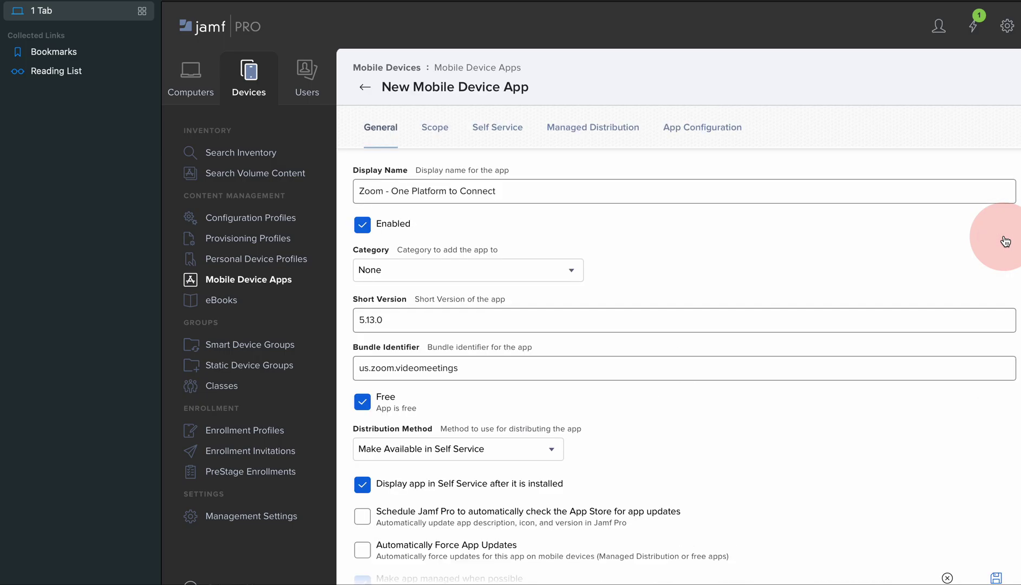
Review the Zoom app's distribution method options, leaving it on Self Service
scroll(782, 457, "down", 2)
scroll(782, 457, "up", 3)
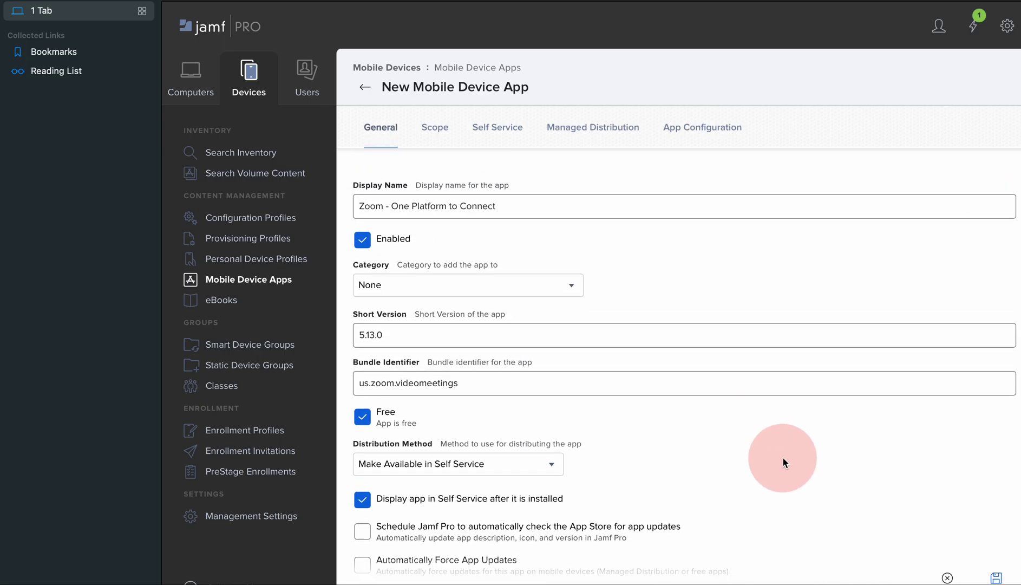
scroll(624, 292, "down", 5)
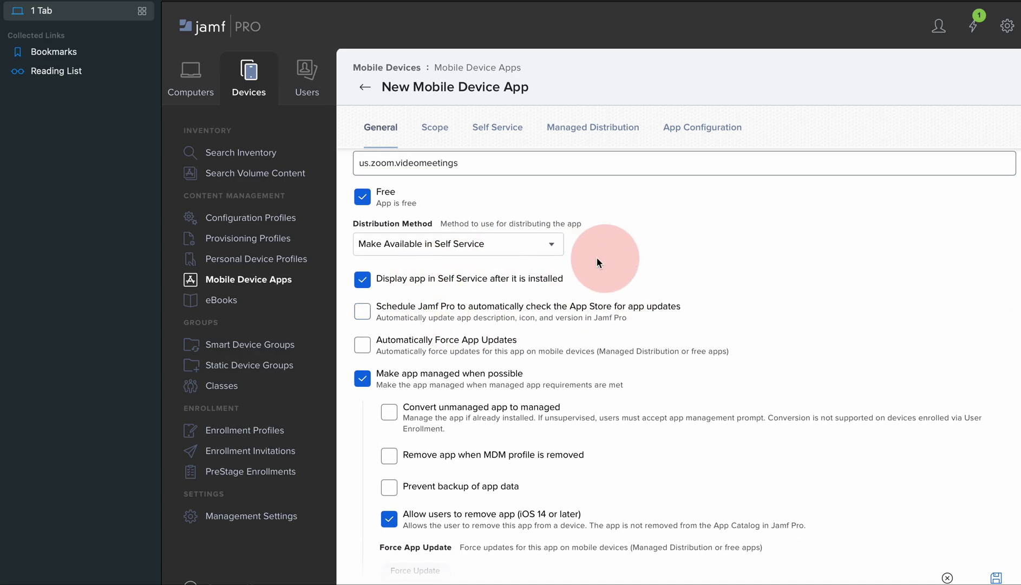
left_click(462, 243)
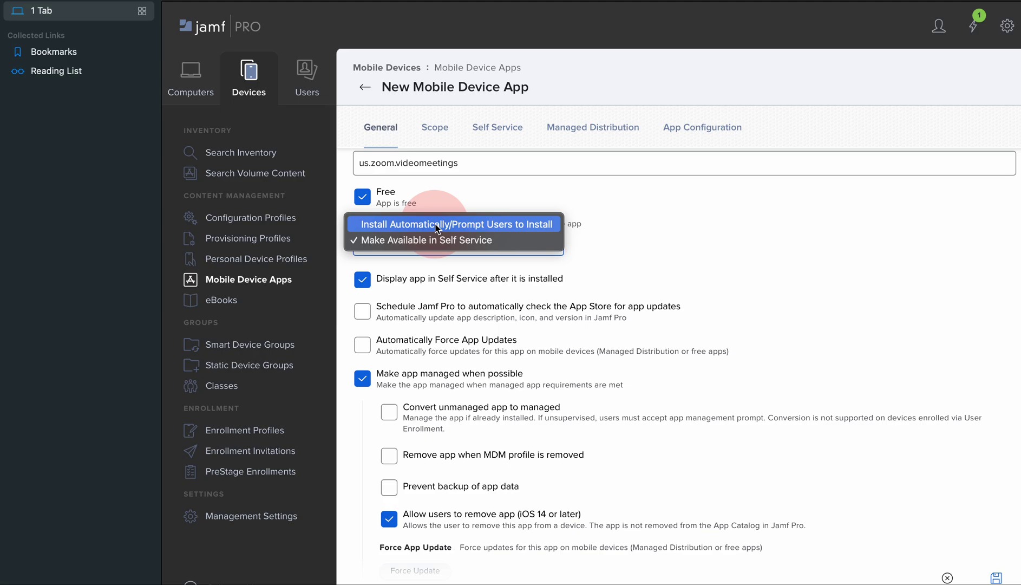
left_click(734, 210)
Check the Scope tab's Target Mobile Devices choices, keeping specific devices
left_click(423, 136)
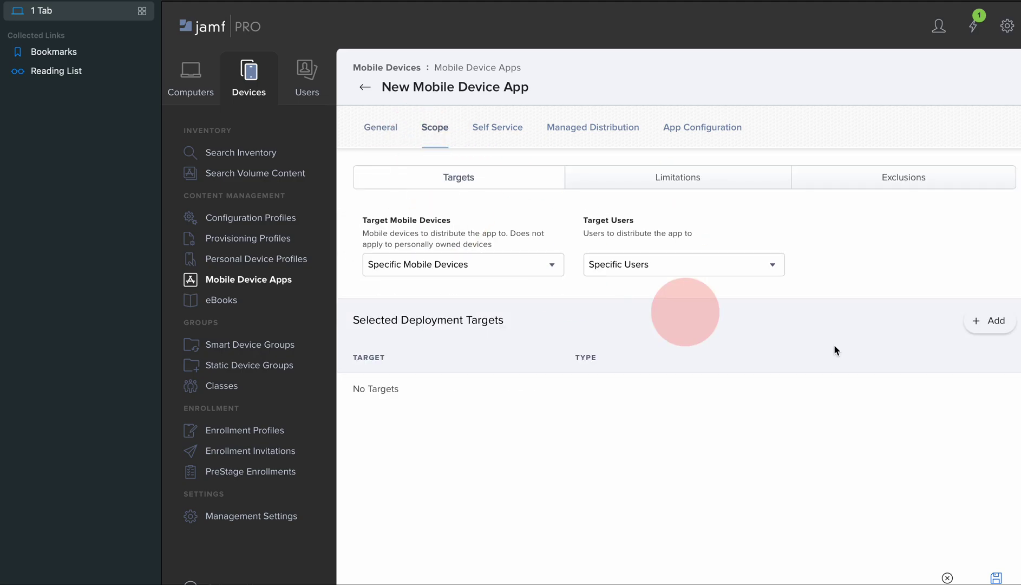
left_click(995, 329)
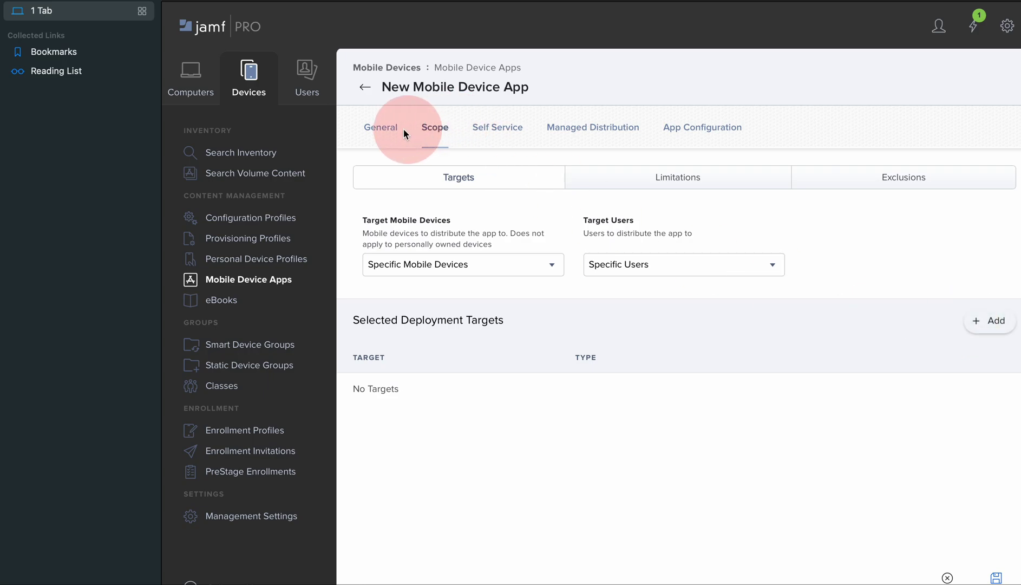
left_click(492, 274)
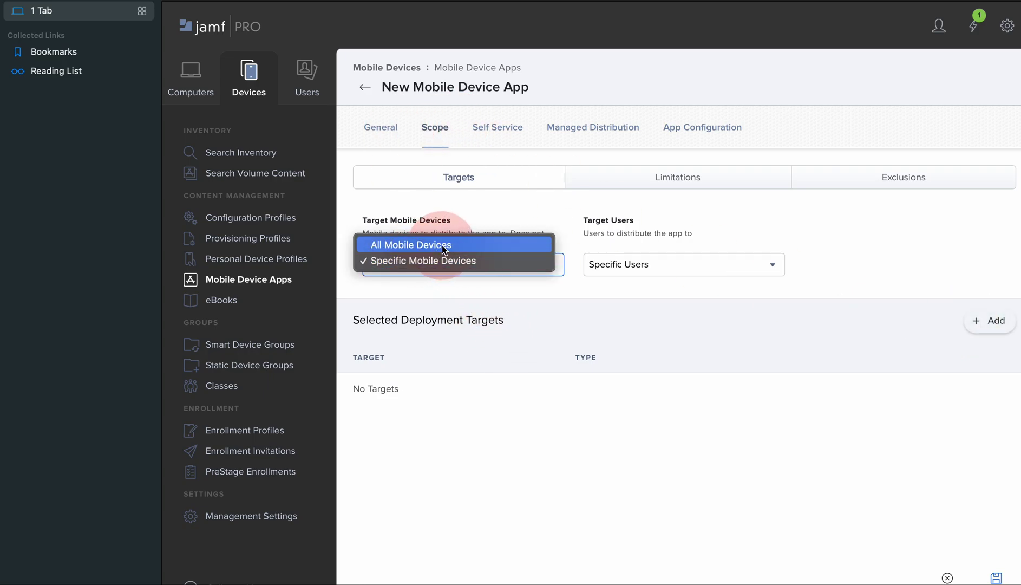
left_click(374, 130)
Set the Zoom app's category to Installer on the General tab
left_click(384, 134)
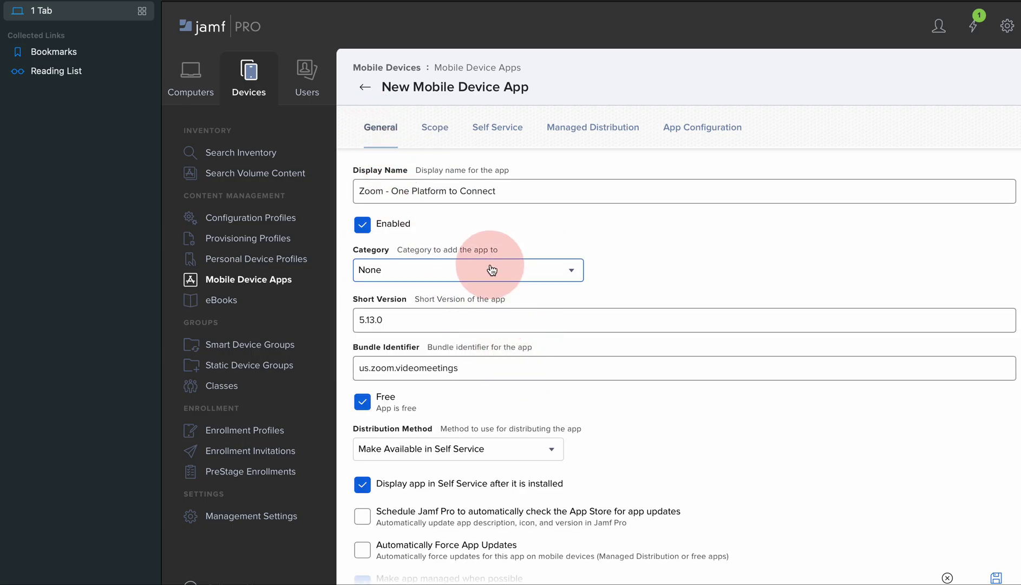
left_click(472, 265)
left_click(622, 225)
left_click(481, 286)
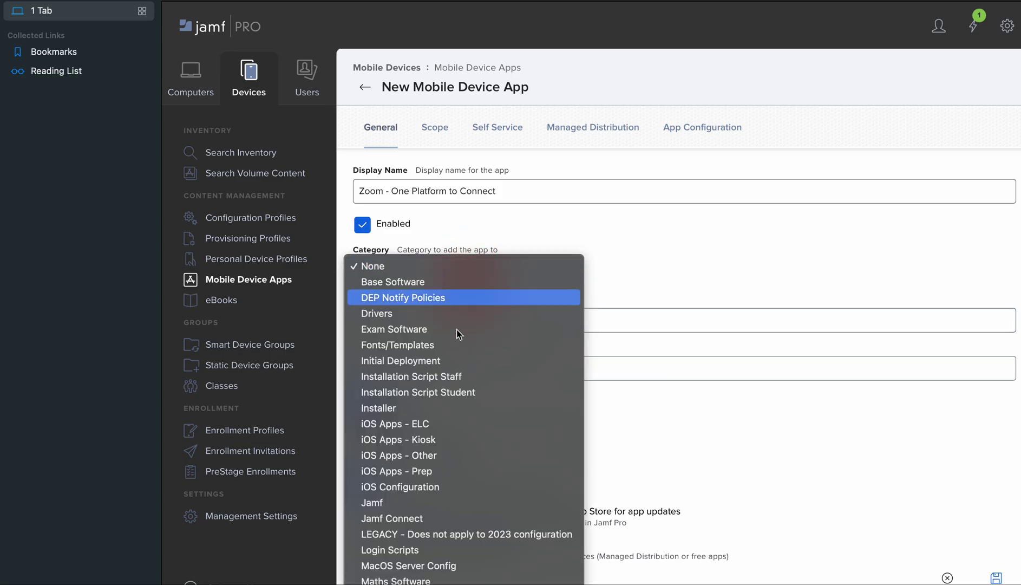
left_click(423, 409)
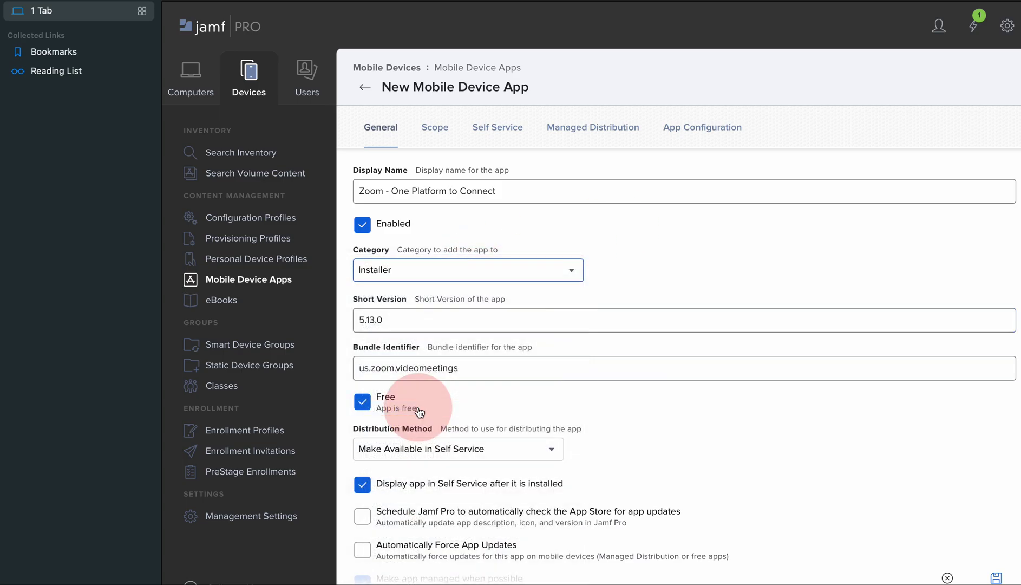
Confirm distribution stays Self Service and go to the Self Service settings
scroll(553, 375, "down", 3)
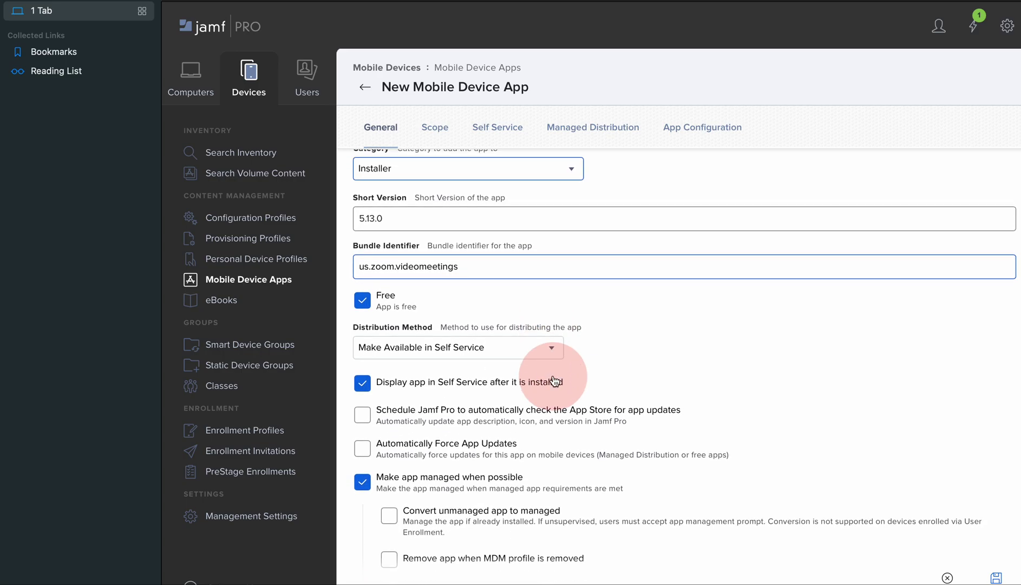
left_click(472, 349)
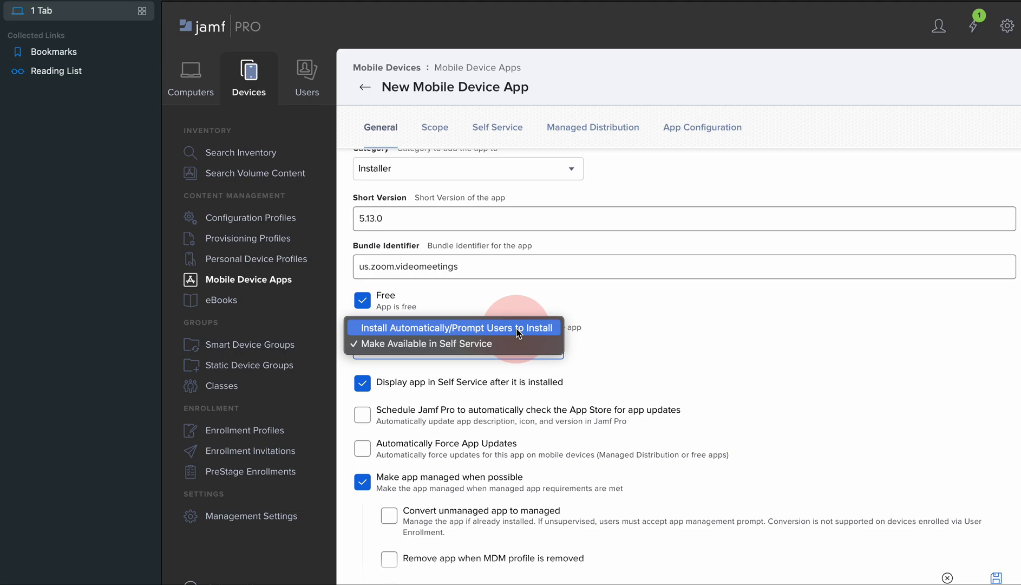
left_click(658, 325)
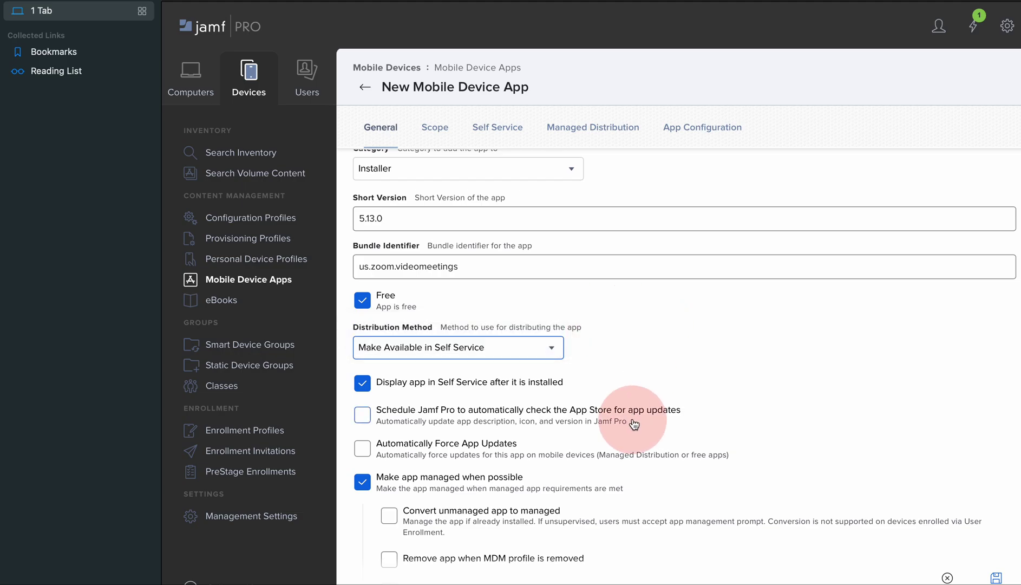
scroll(636, 420, "down", 5)
scroll(788, 504, "down", 2)
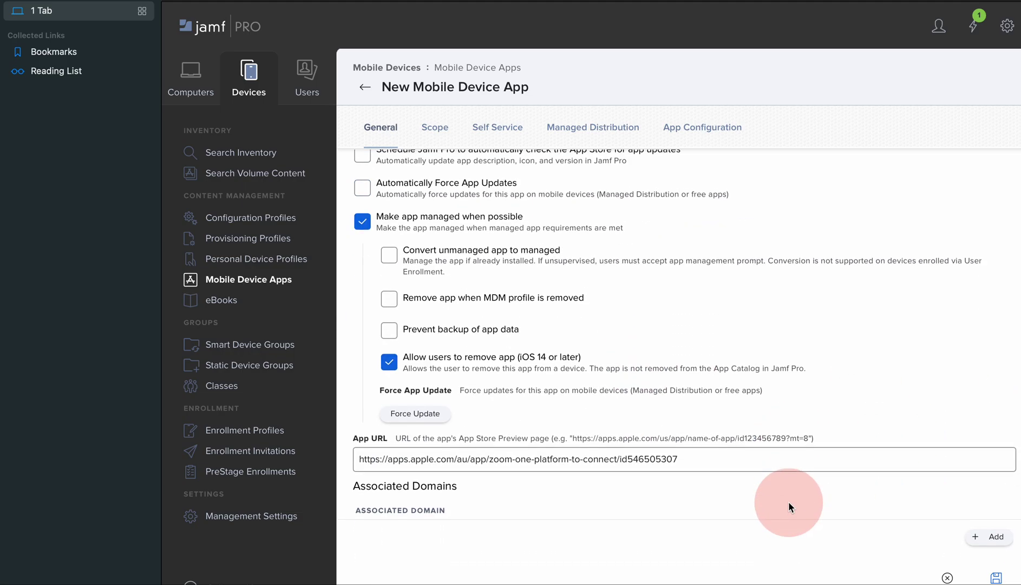
left_click(497, 129)
Scroll through the Zoom Self Service description, 1024x1024bb.png icon and categories
scroll(578, 370, "up", 6)
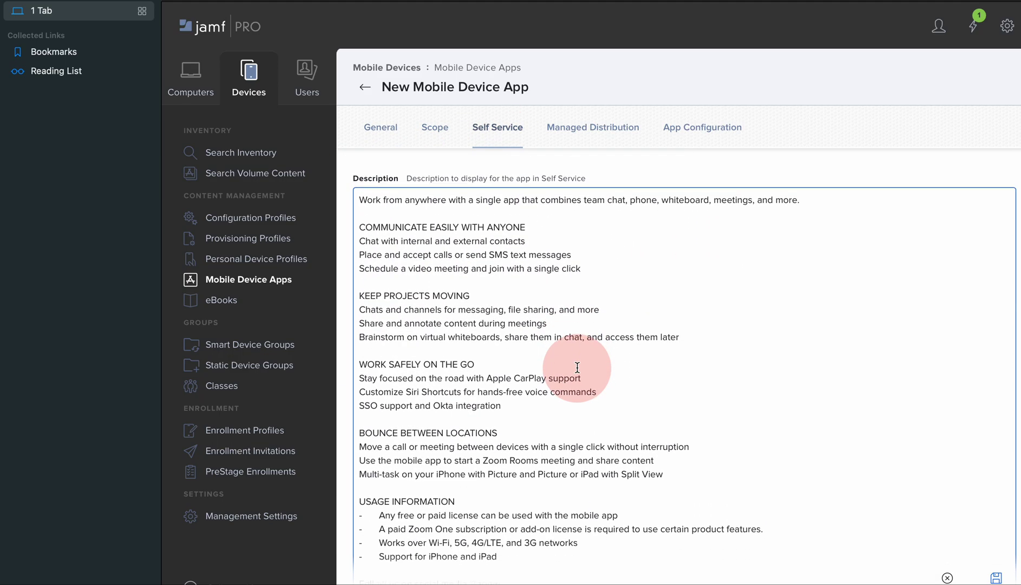
scroll(577, 368, "down", 15)
scroll(546, 404, "up", 20)
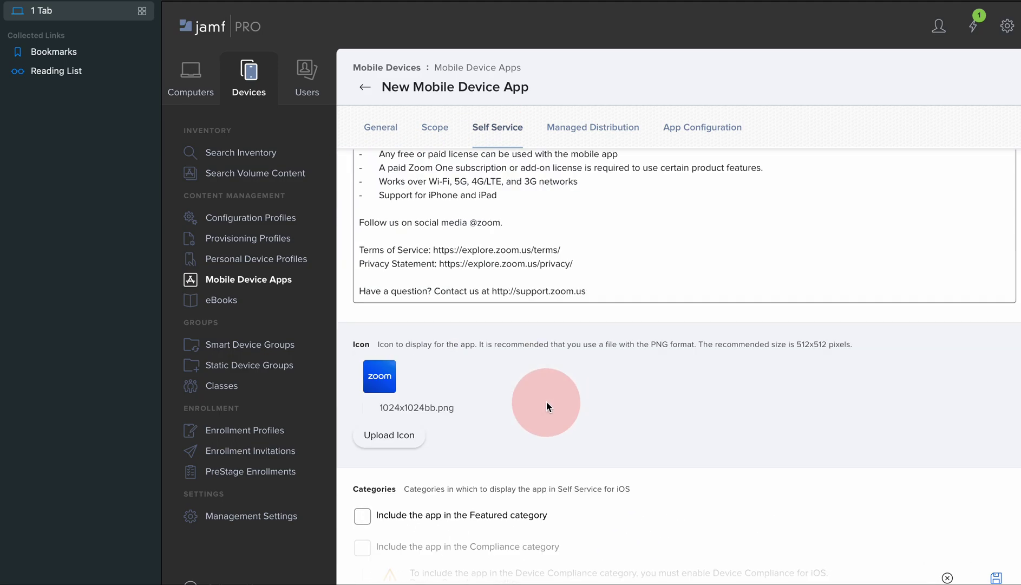